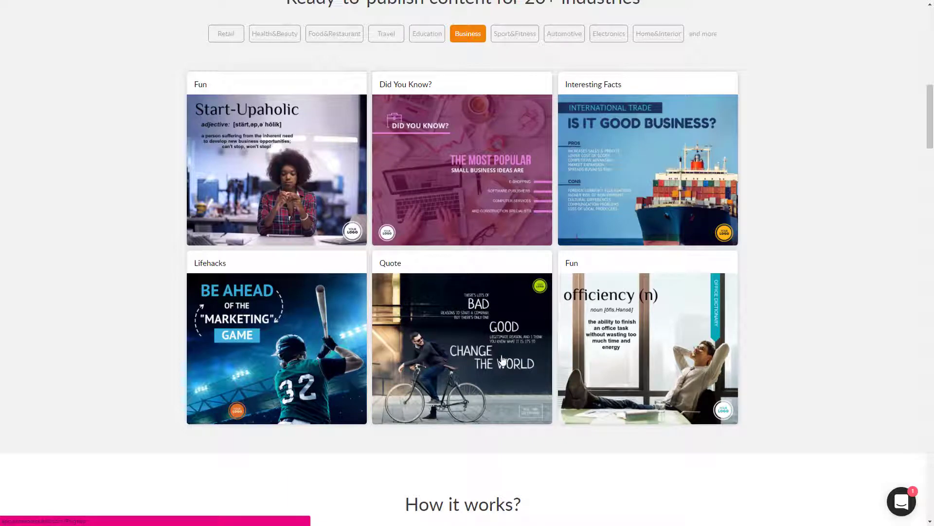
- Scroll down the landing page to the trending 30 June and Summer post ideas
scroll(503, 360, "down", 7)
scroll(506, 355, "down", 1)
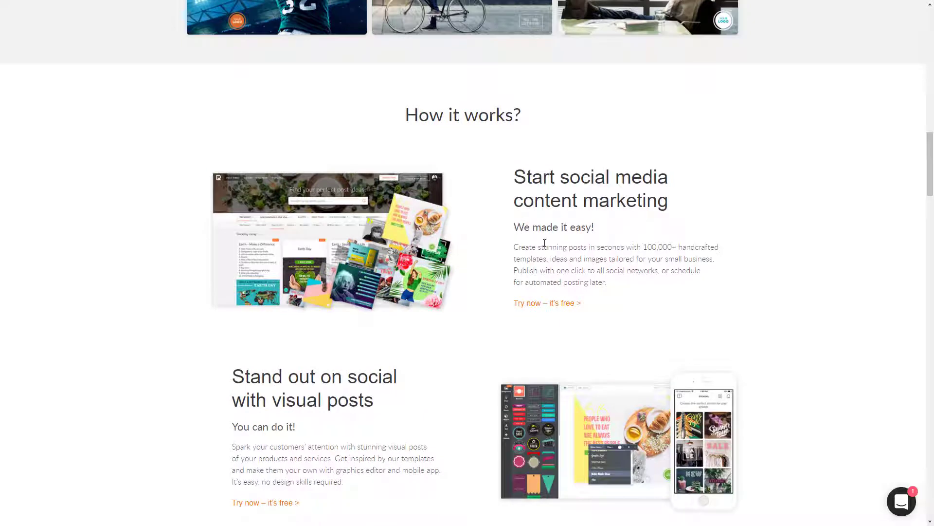
scroll(539, 236, "down", 2)
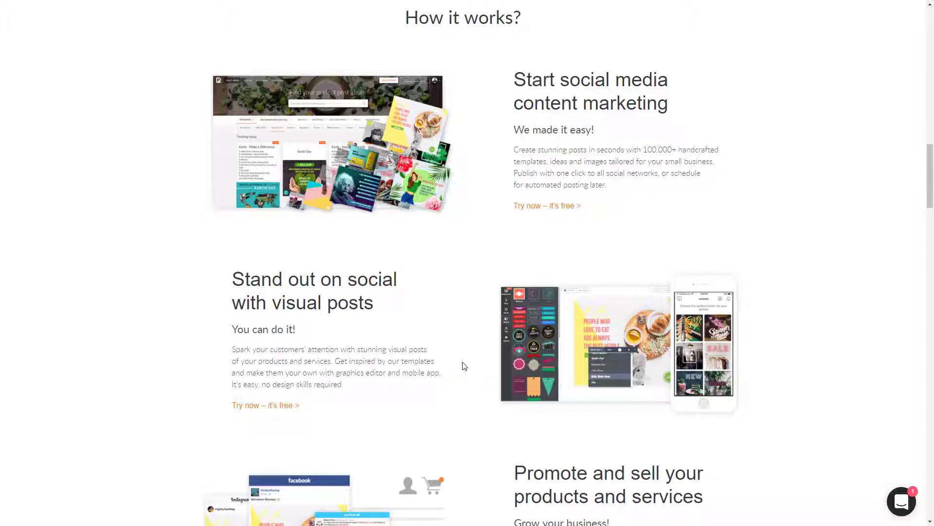
scroll(468, 362, "down", 1)
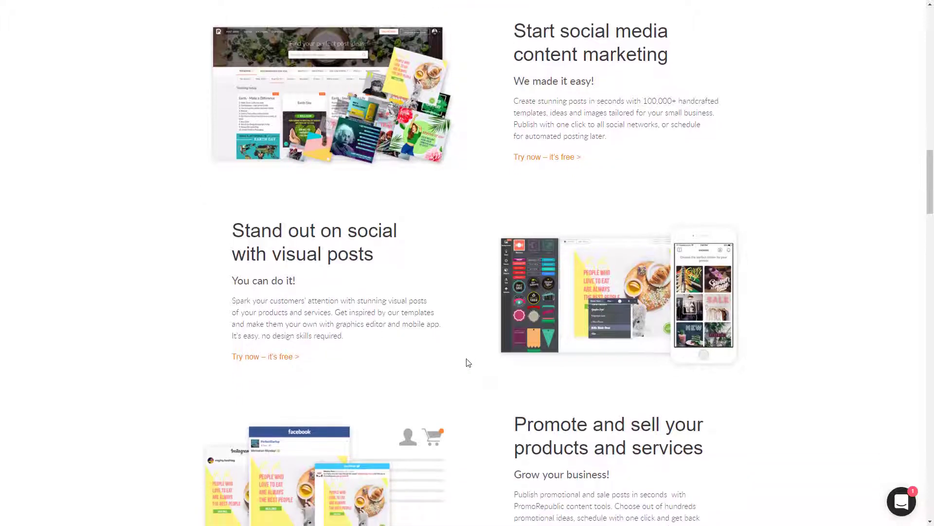
scroll(468, 364, "down", 2)
scroll(467, 365, "down", 2)
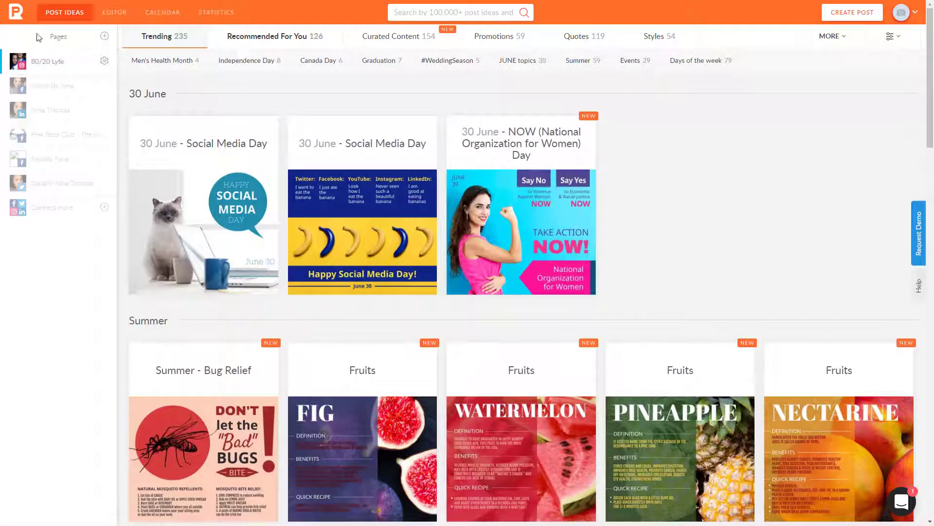
left_click(104, 37)
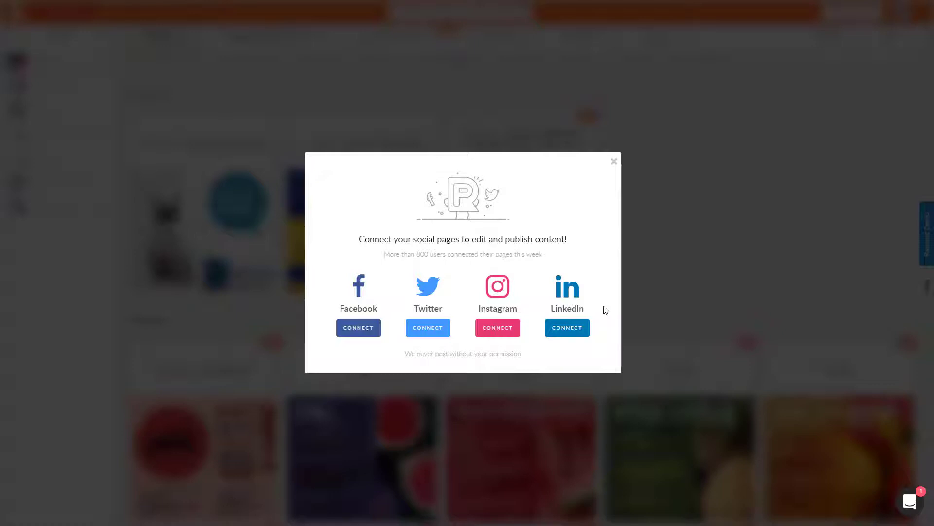
left_click(614, 164)
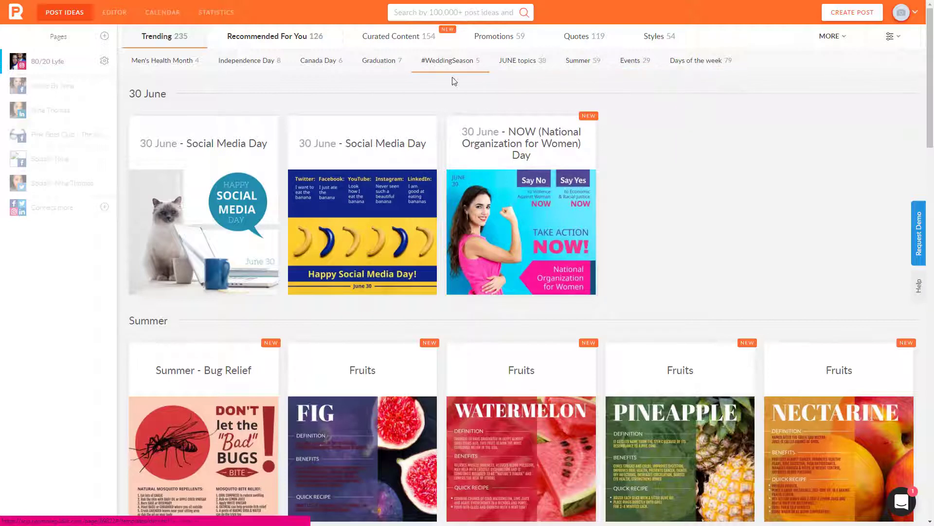
- Open the Social Media Day cat template in the editor, then add and delete a text box
mouse_move(155, 181)
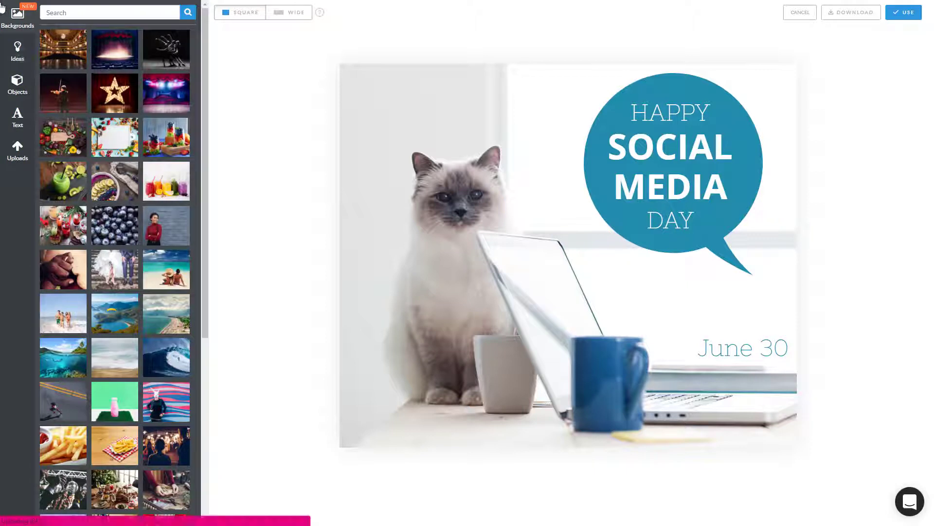
left_click(23, 52)
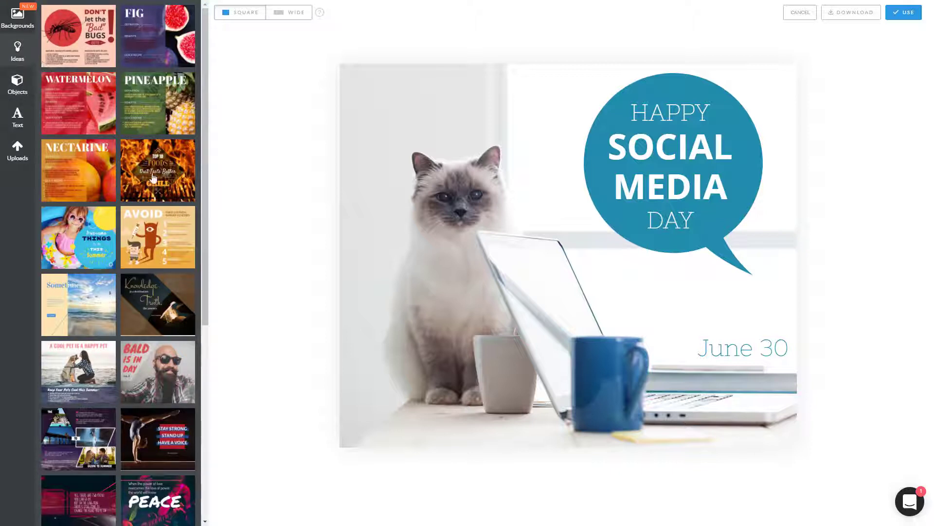
scroll(132, 270, "down", 5)
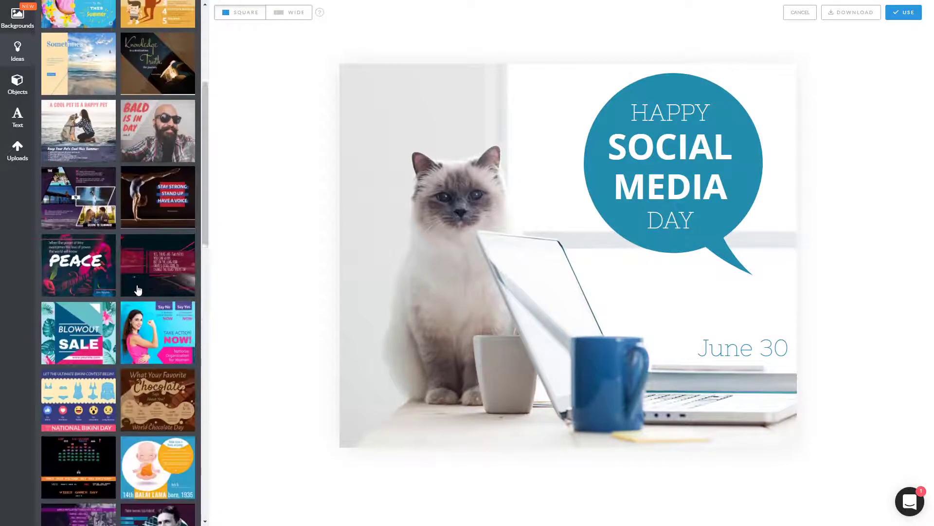
left_click(17, 84)
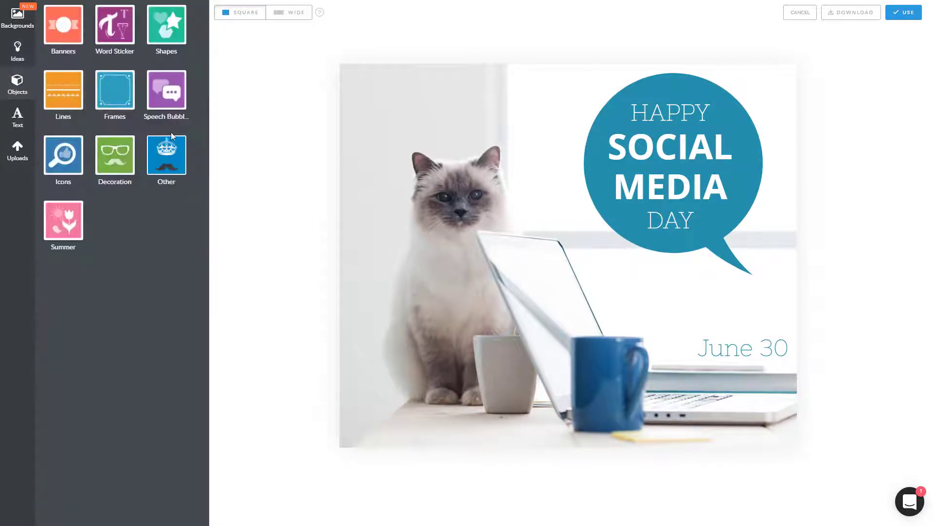
left_click(17, 117)
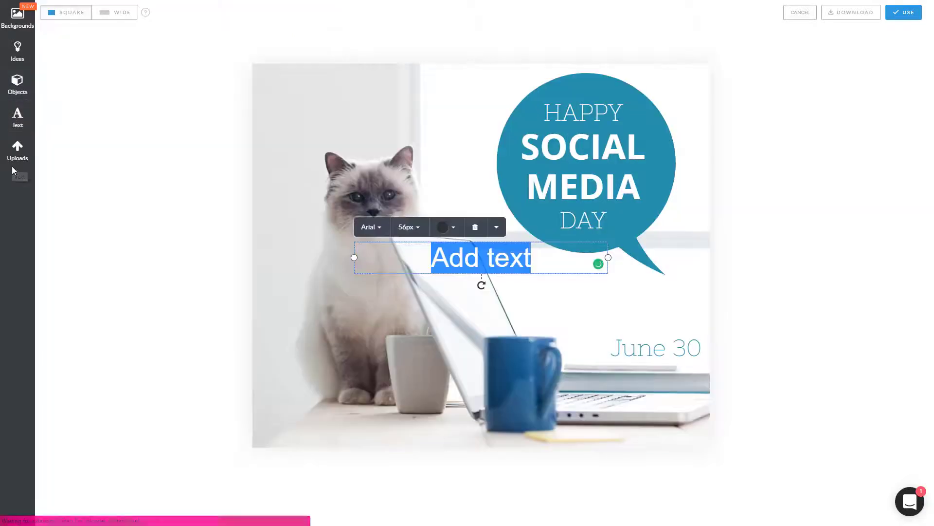
left_click(475, 226)
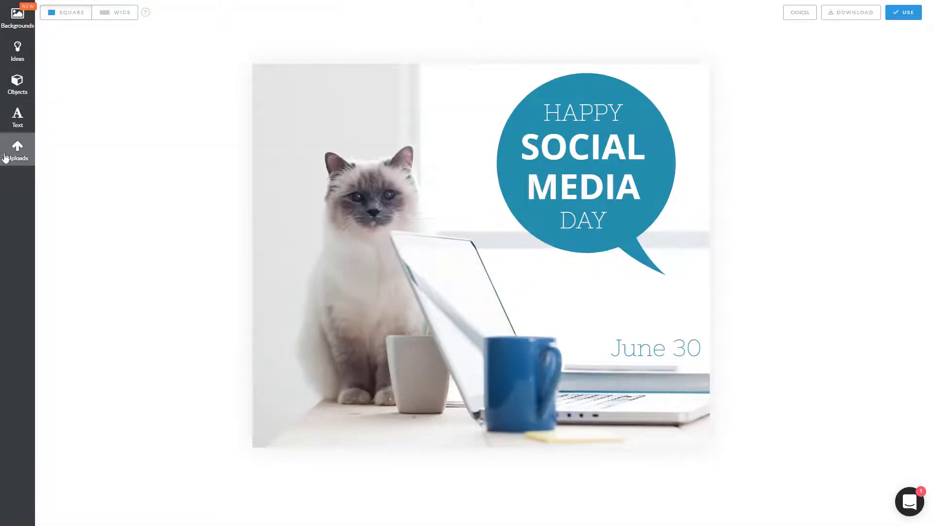
- Place the uploaded white-sweater photo on the post, delete the cat image, and move the photo up
left_click(9, 156)
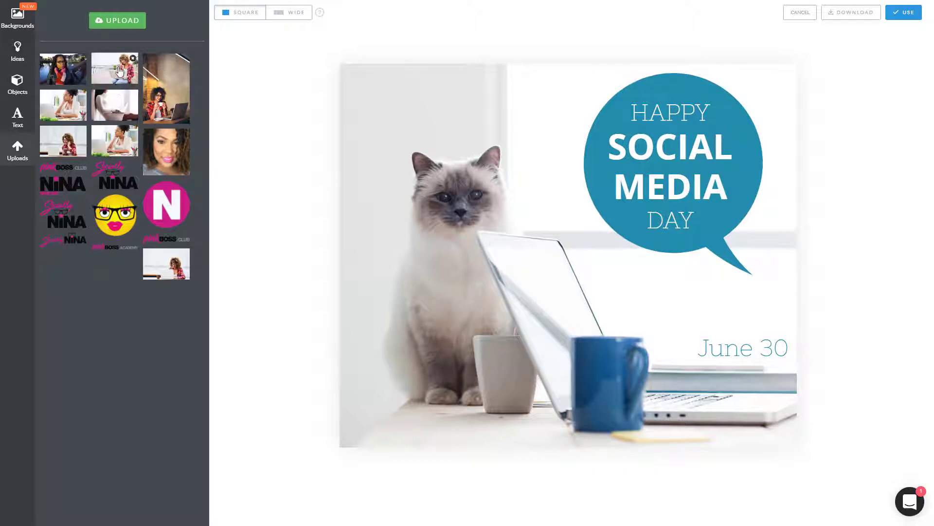
left_click_drag(126, 112, 440, 242)
left_click(115, 104)
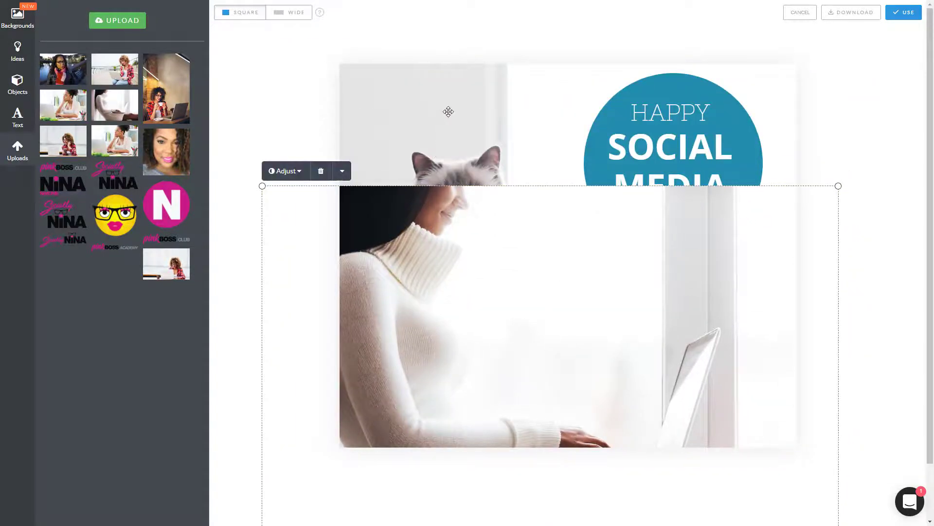
left_click(448, 112)
key("Delete")
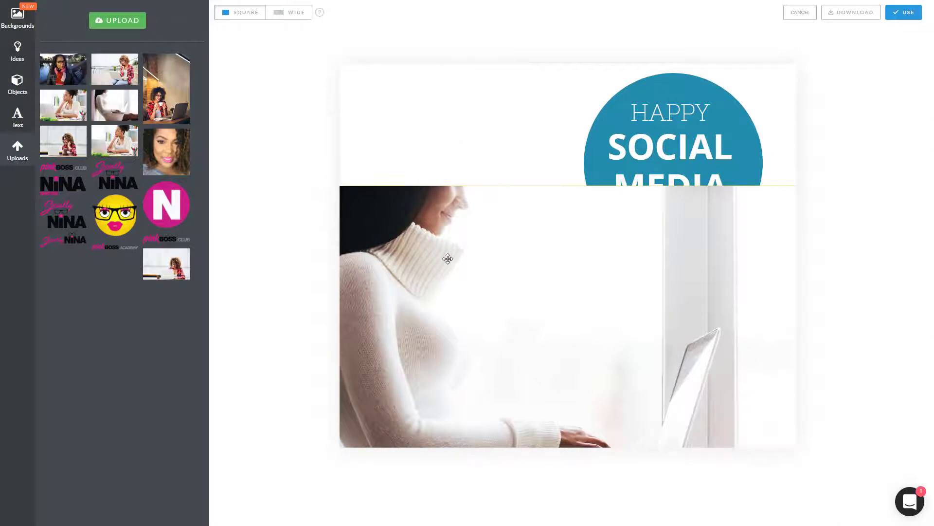
left_click_drag(446, 235, 442, 139)
- Send the sweater photo back layer by layer until it sits behind the whole speech bubble
right_click(425, 133)
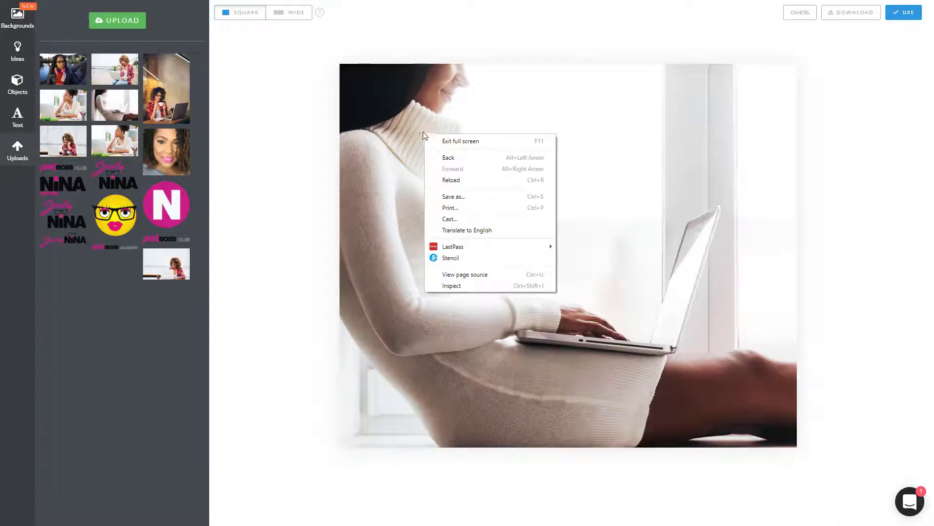
left_click(401, 104)
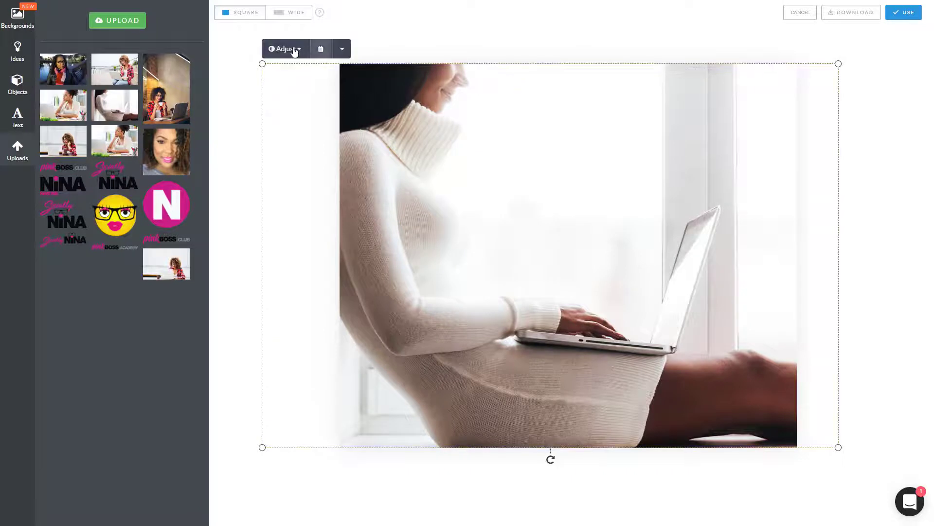
left_click(343, 51)
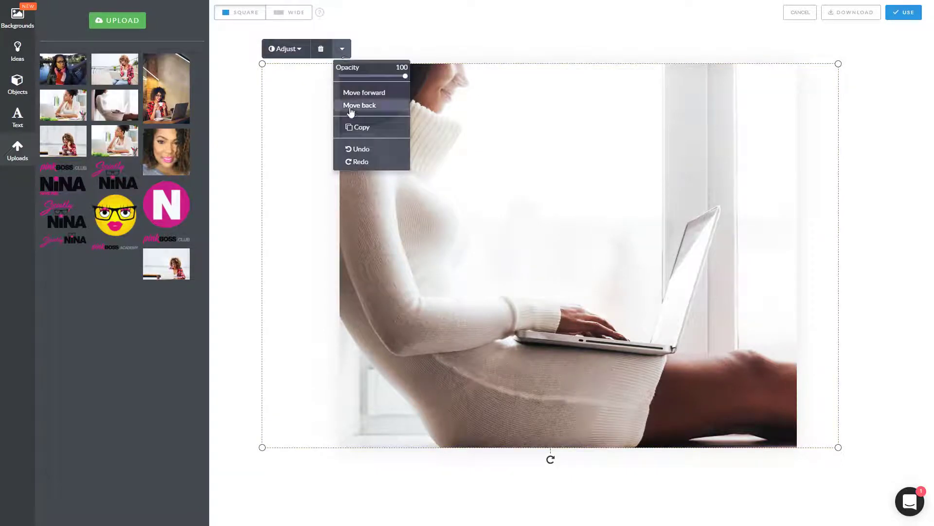
left_click(356, 105)
left_click(342, 50)
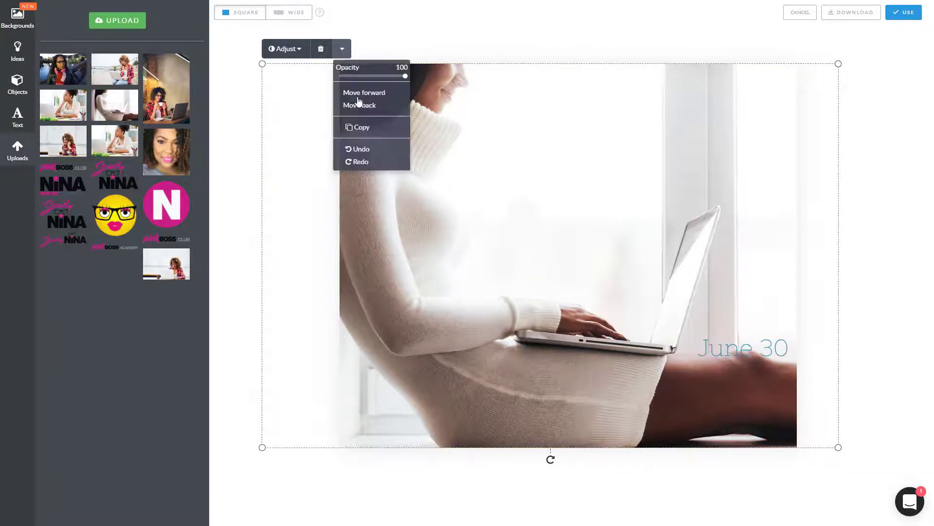
left_click(358, 105)
left_click(340, 51)
left_click(339, 52)
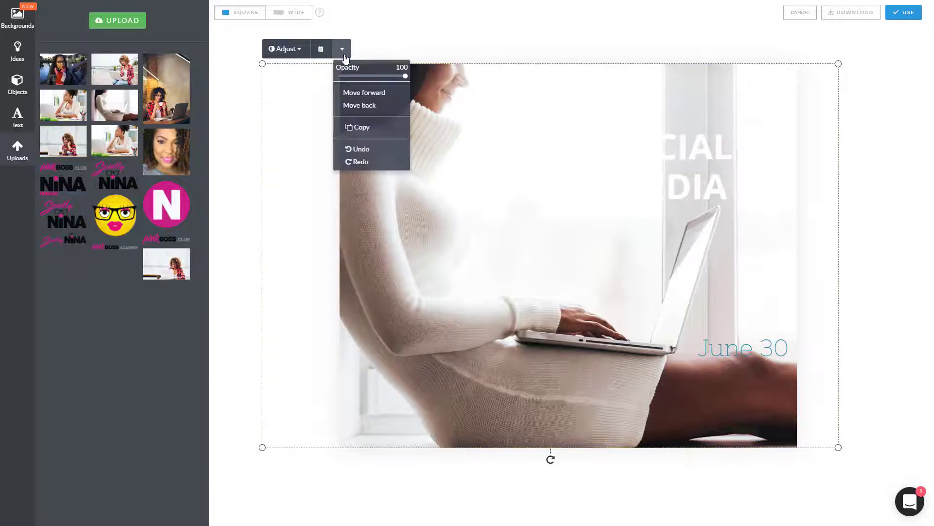
left_click(359, 106)
left_click(342, 49)
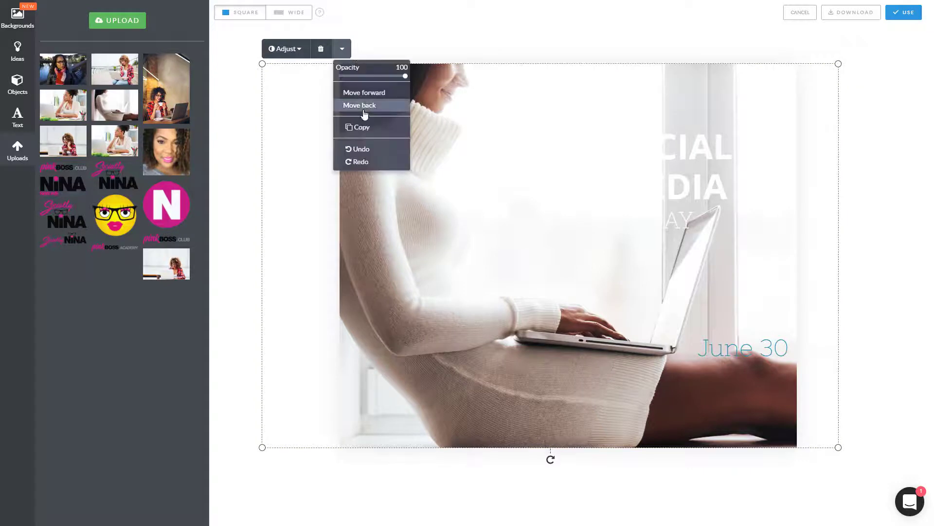
left_click(363, 108)
left_click(343, 51)
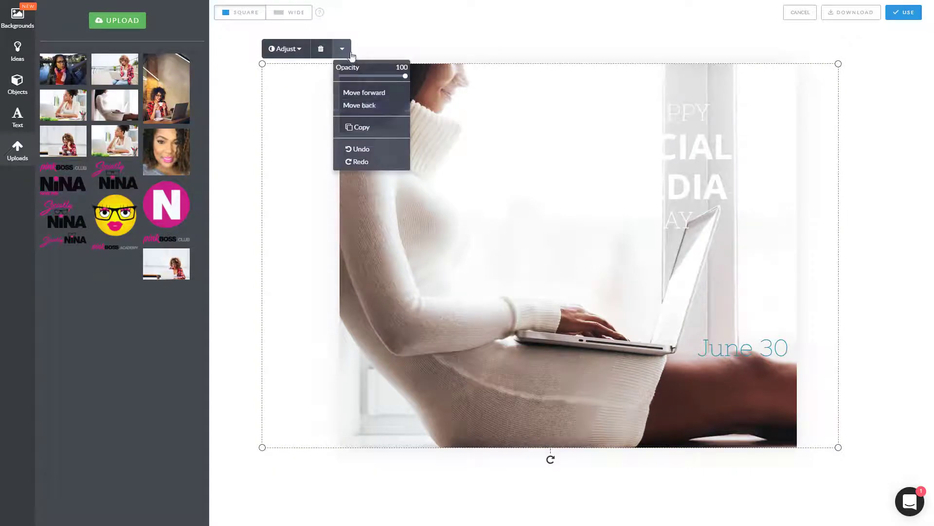
left_click(362, 108)
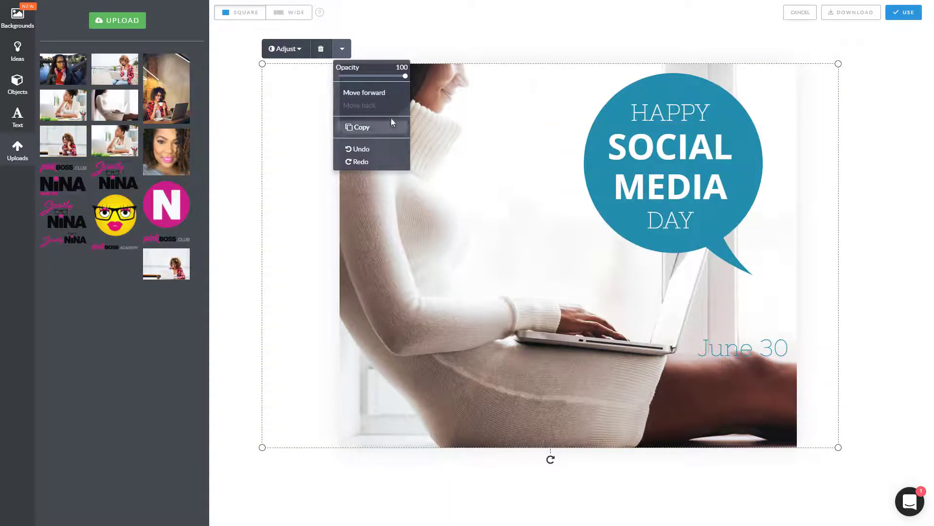
- Recolour the speech bubble pink with the custom hex colour #dd1177
left_click(914, 184)
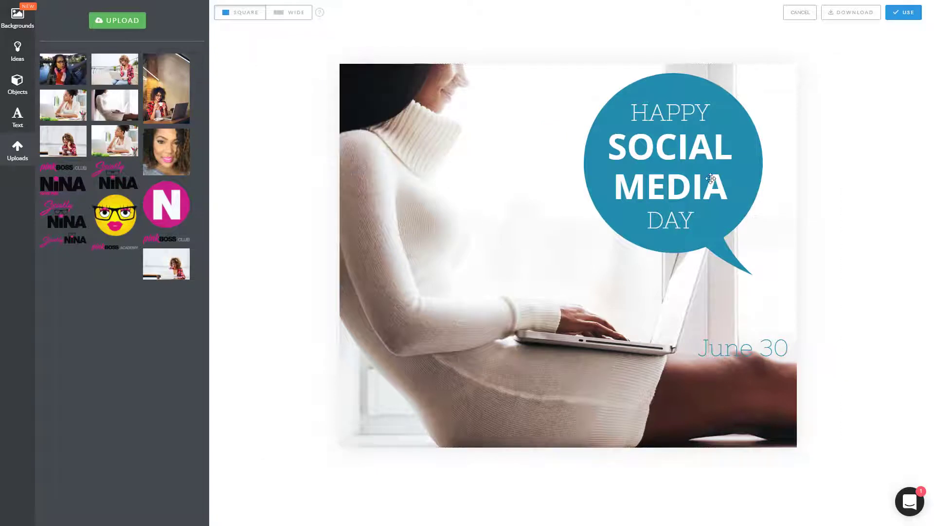
left_click(709, 95)
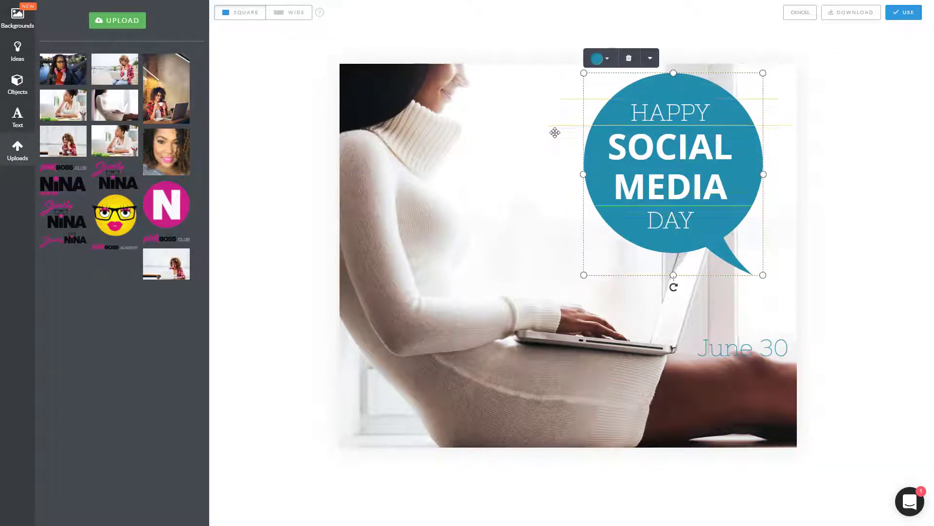
left_click(605, 60)
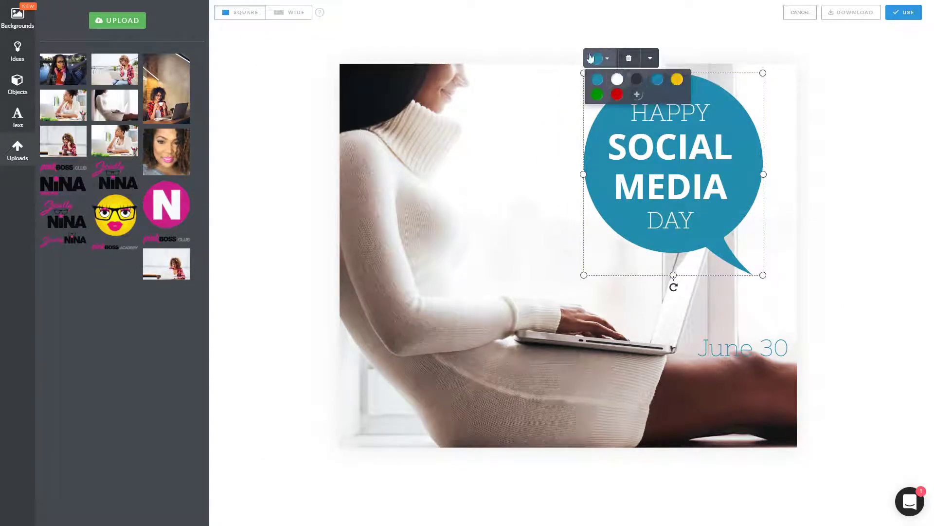
left_click(636, 95)
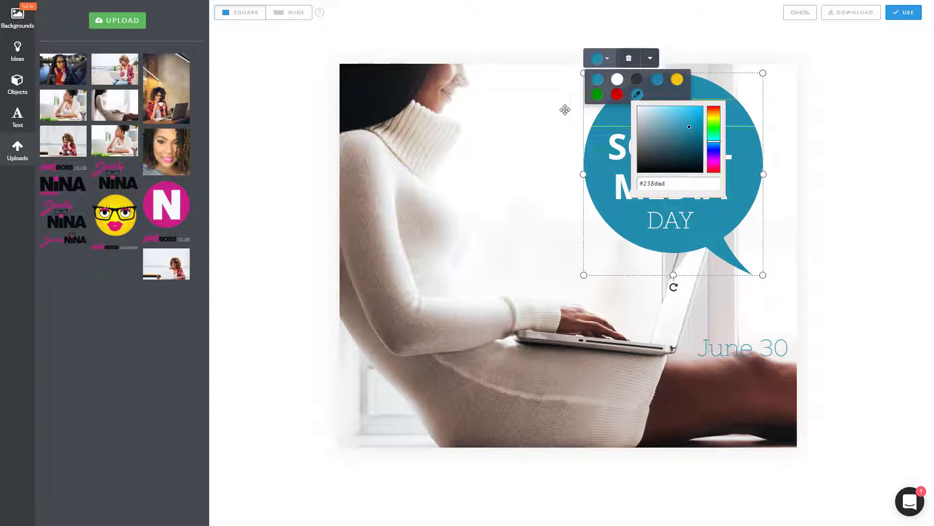
left_click(652, 184)
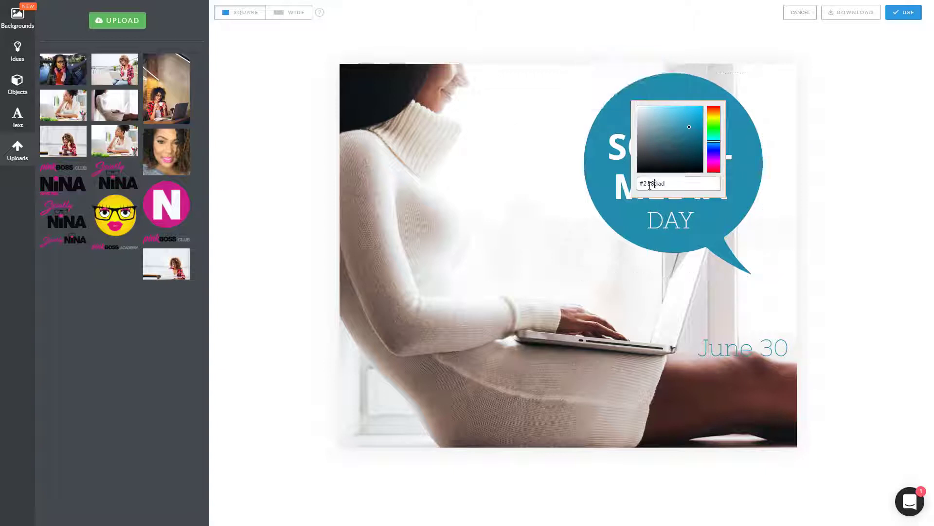
double_click(647, 183)
type("db")
key("Return")
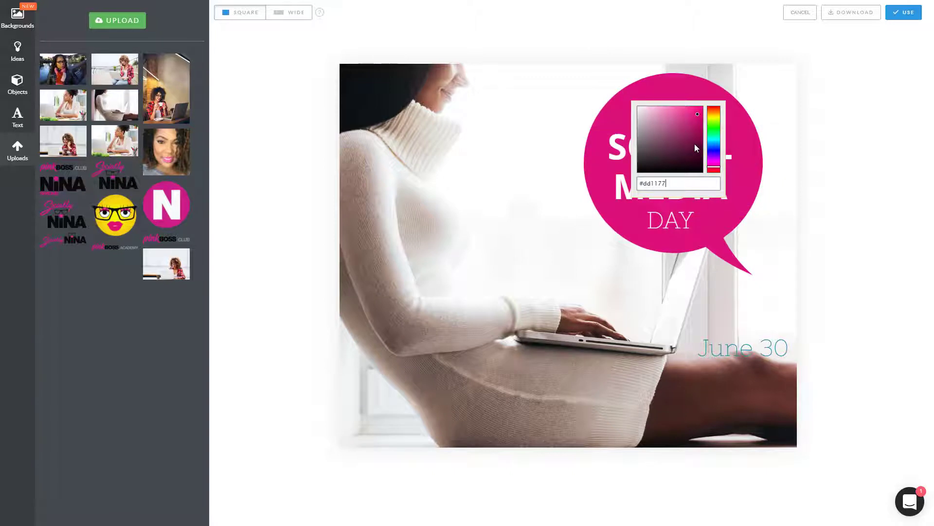
left_click(864, 219)
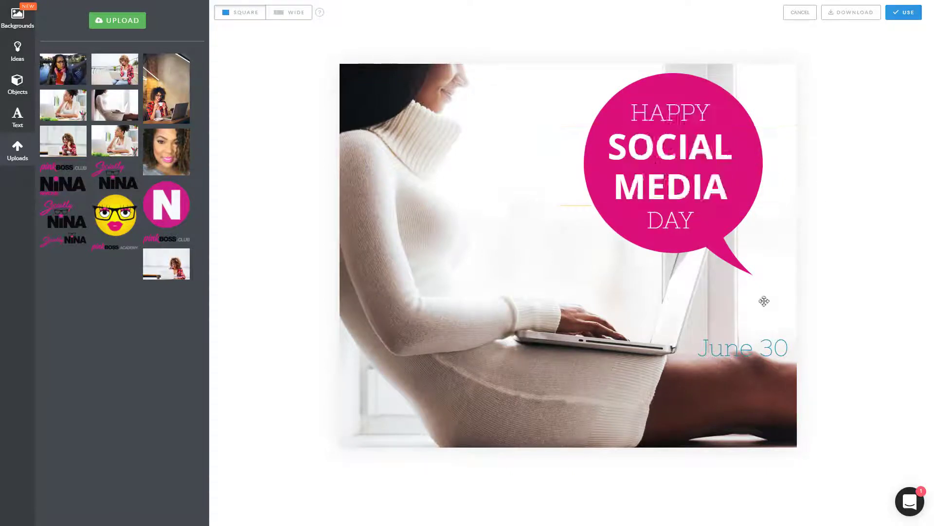
- Make the June 30 date pink and nudge it level beside the laptop
left_click(736, 349)
left_click(722, 320)
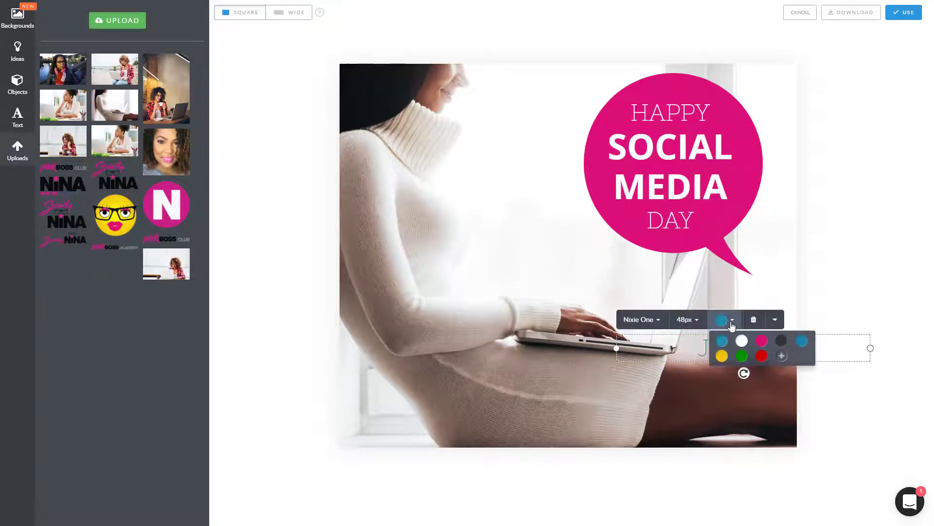
left_click(760, 341)
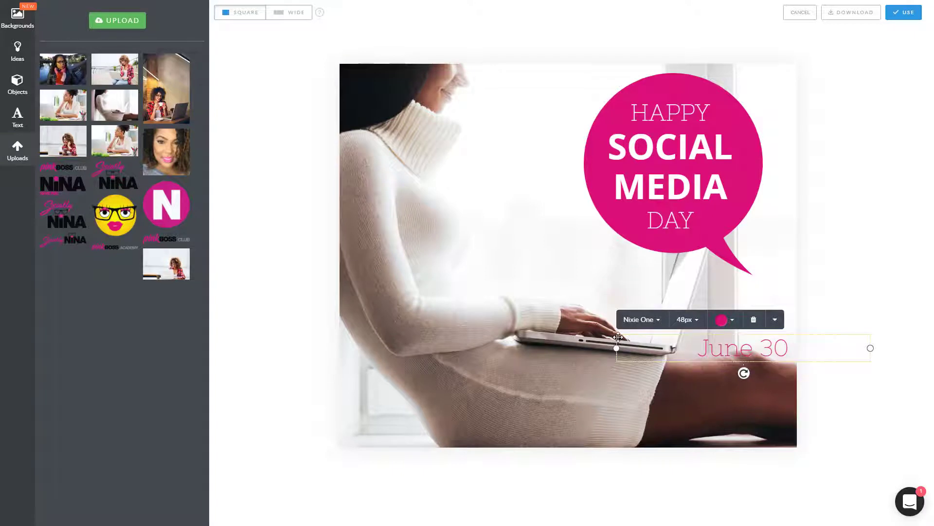
mouse_move(618, 336)
left_mouse_down()
mouse_move(602, 336)
mouse_move(614, 337)
left_mouse_up()
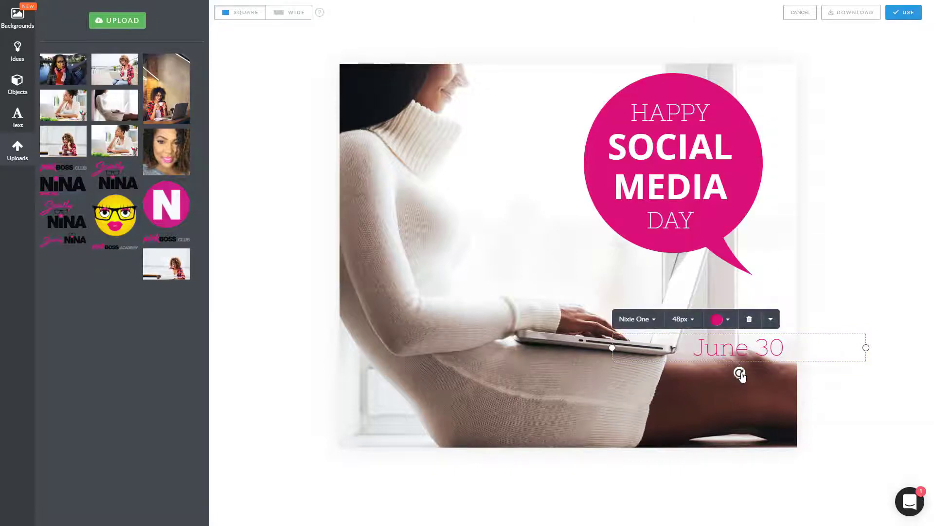
mouse_move(739, 372)
left_mouse_down()
mouse_move(712, 372)
mouse_move(759, 358)
mouse_move(716, 372)
mouse_move(741, 379)
left_mouse_up()
- Add a small Socially NINA logo in the bottom-left corner and use the design for a new post
left_click(852, 293)
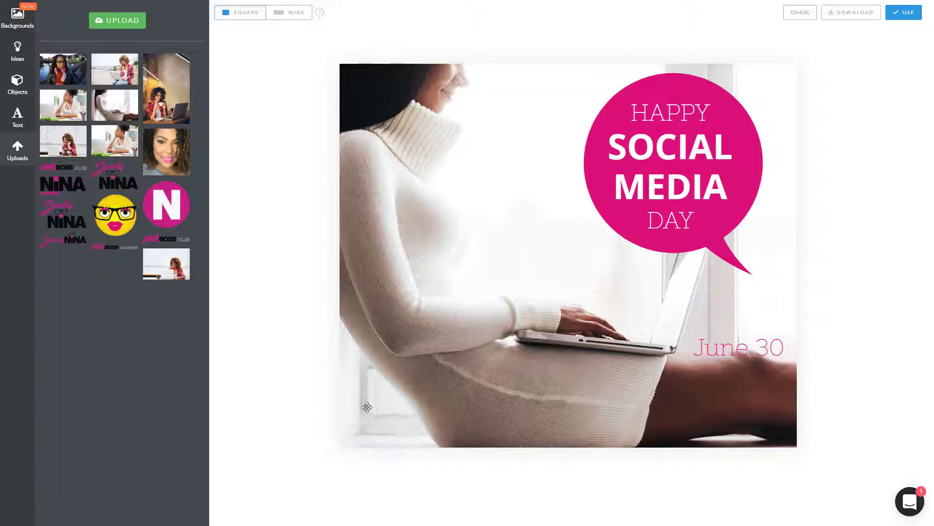
left_click(55, 222)
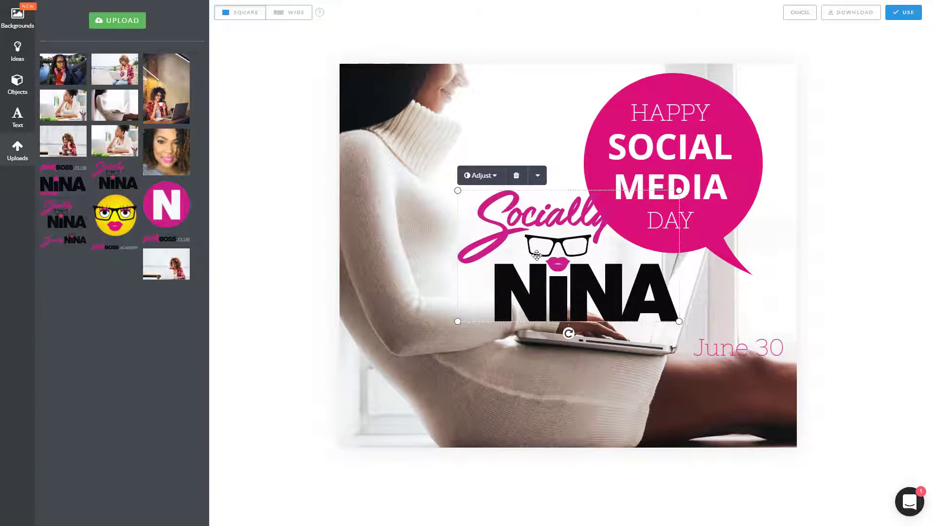
left_click_drag(523, 265, 429, 376)
left_click_drag(561, 312, 366, 427)
left_click(865, 378)
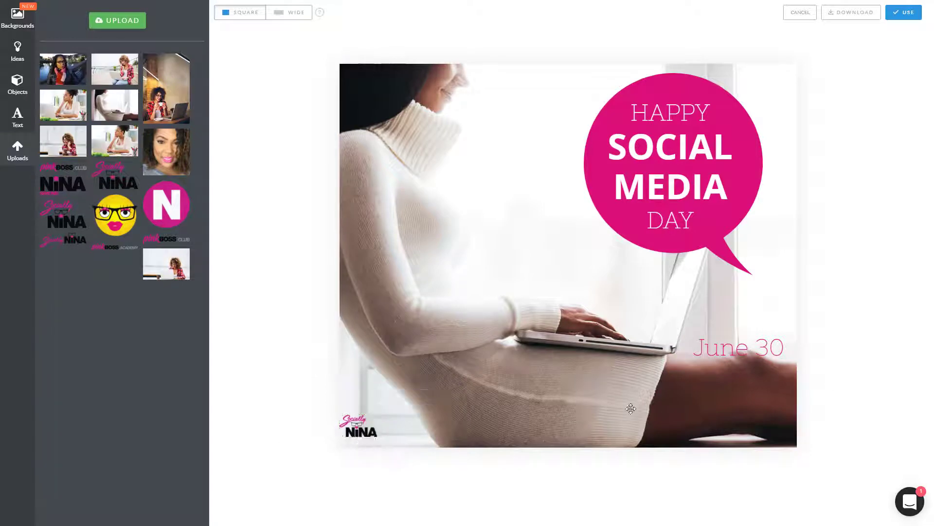
left_click(908, 15)
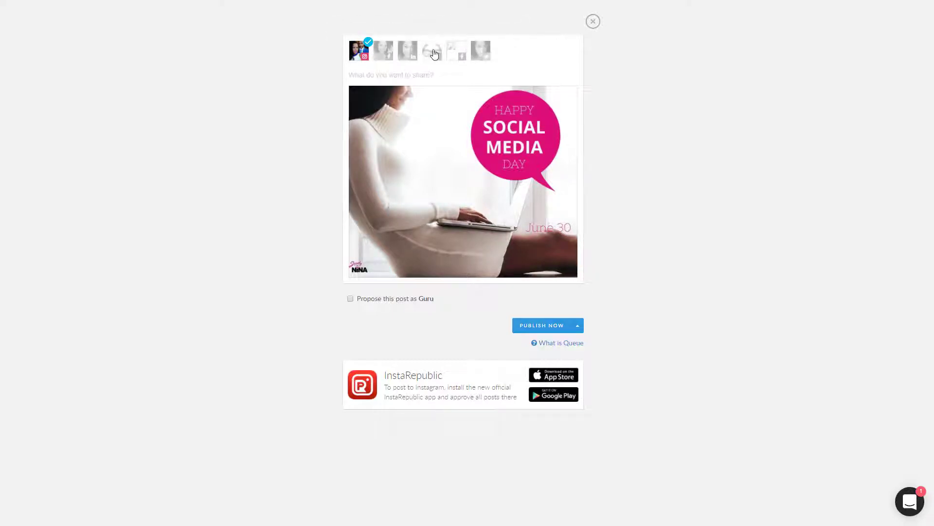
- Switch the destination from Instagram to Twitter and publish the post right away
left_click(482, 55)
left_click(360, 51)
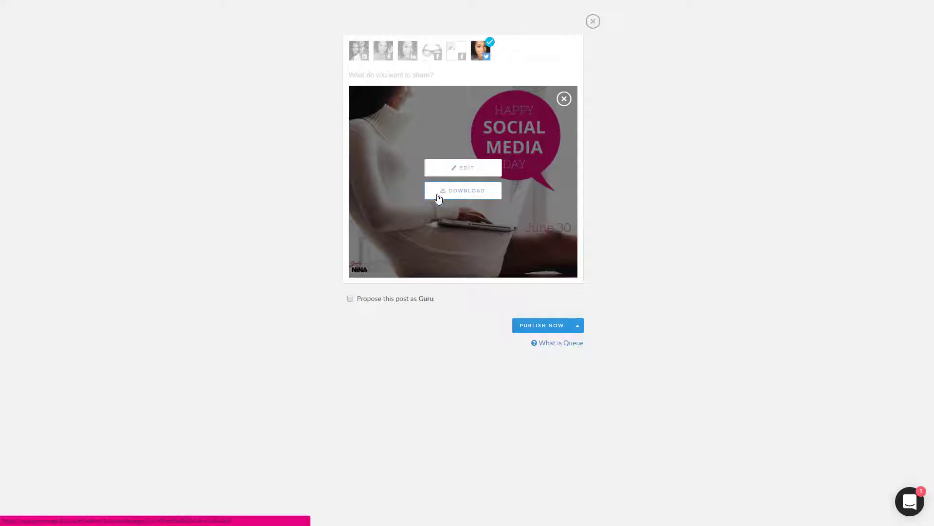
left_click(577, 325)
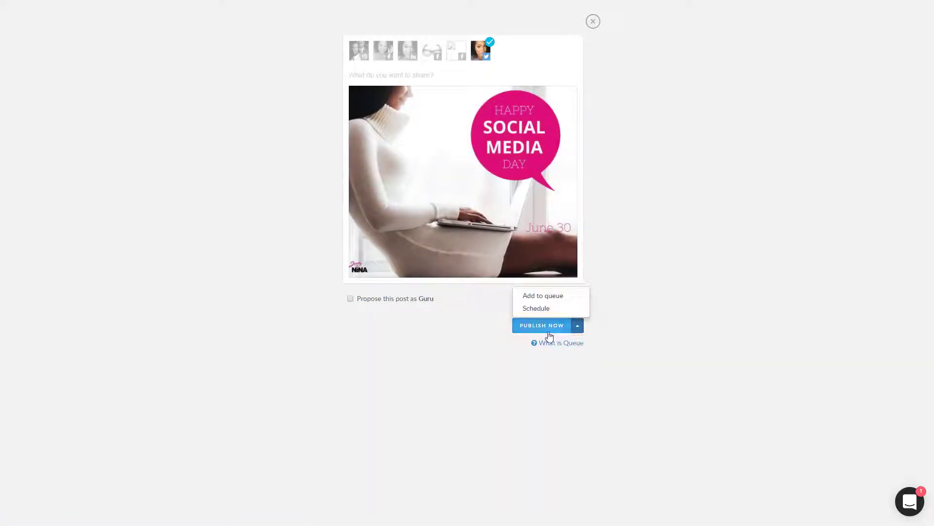
left_click(536, 309)
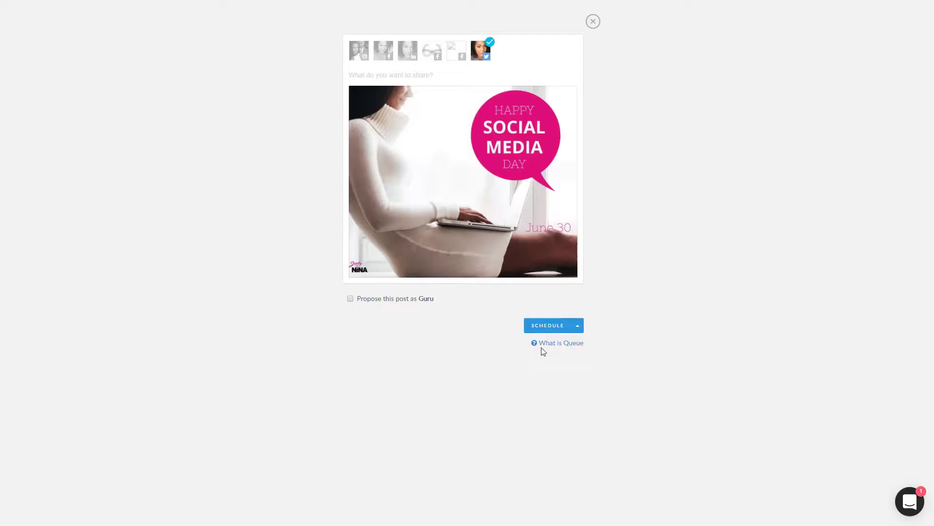
left_click(583, 329)
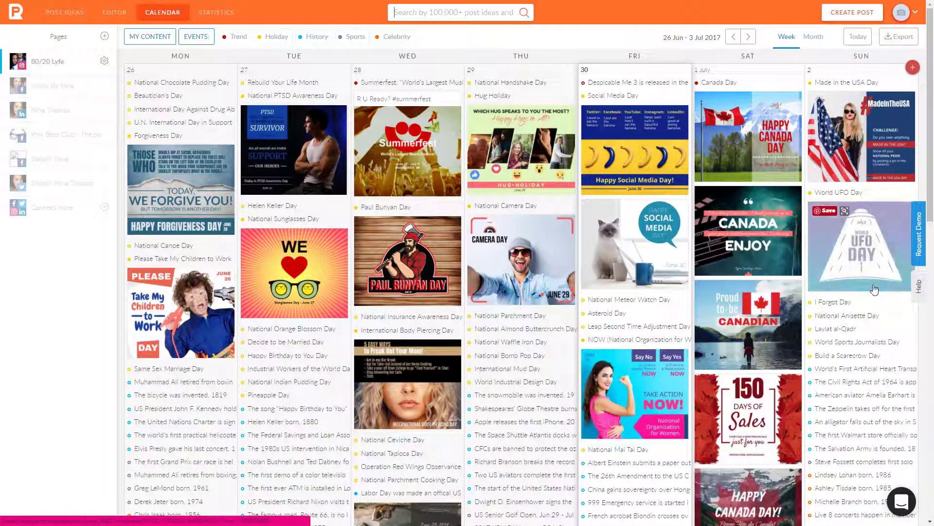
- Open the banana Social Media Day idea, use it for a post, then close the draft unpublished
mouse_move(628, 142)
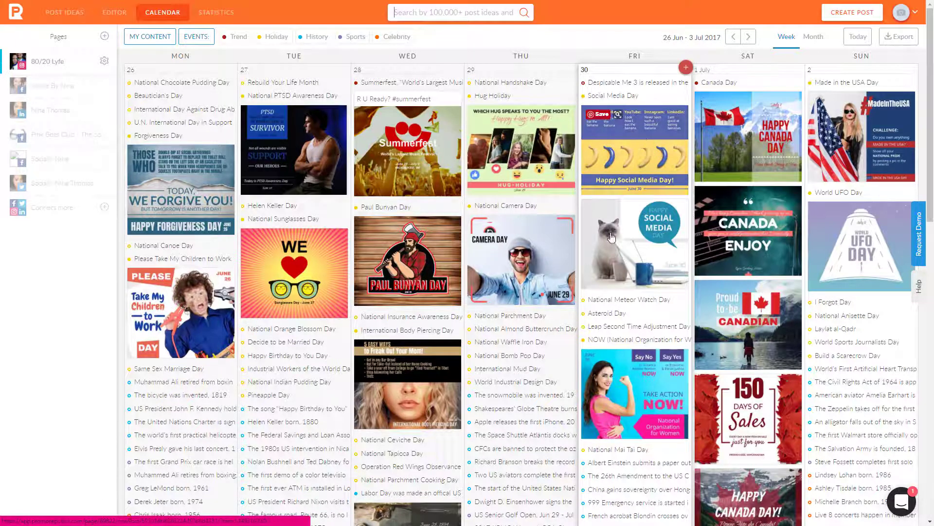
mouse_move(614, 246)
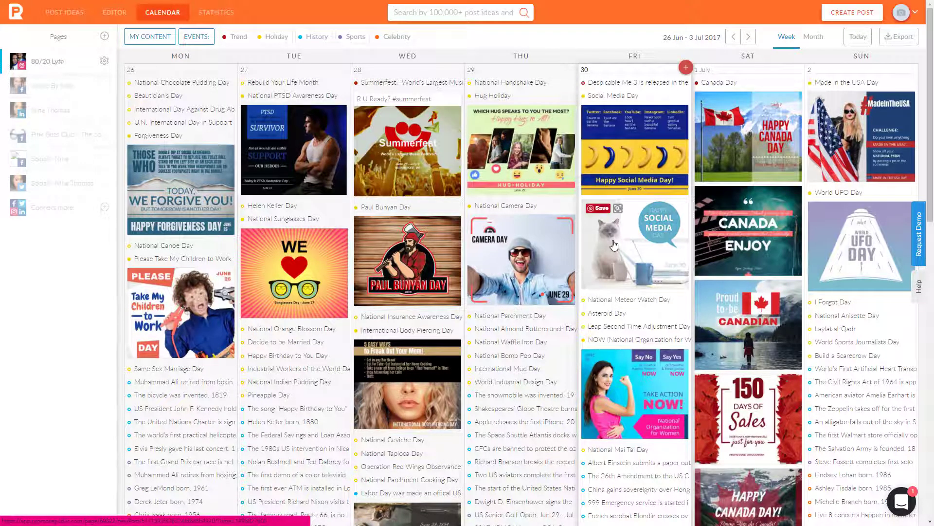
left_click(638, 128)
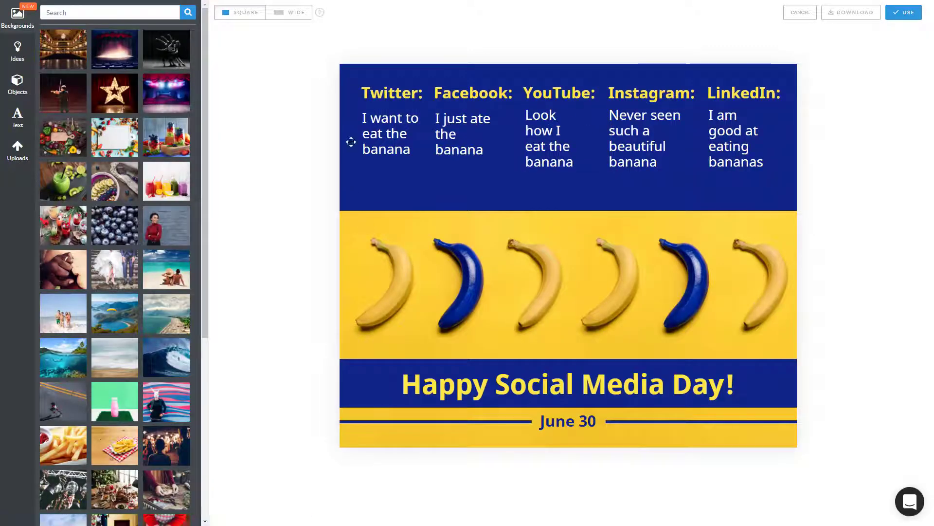
left_click(478, 117)
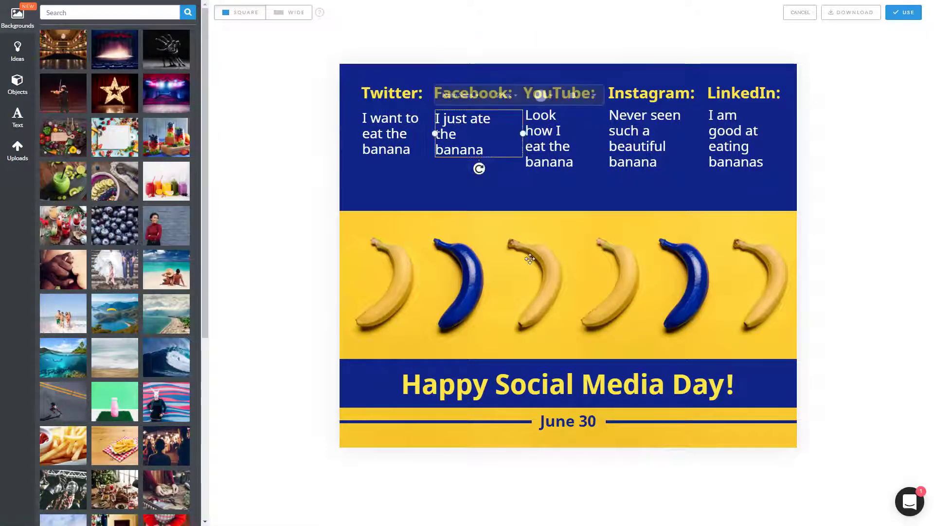
left_click(547, 296)
left_click(435, 333)
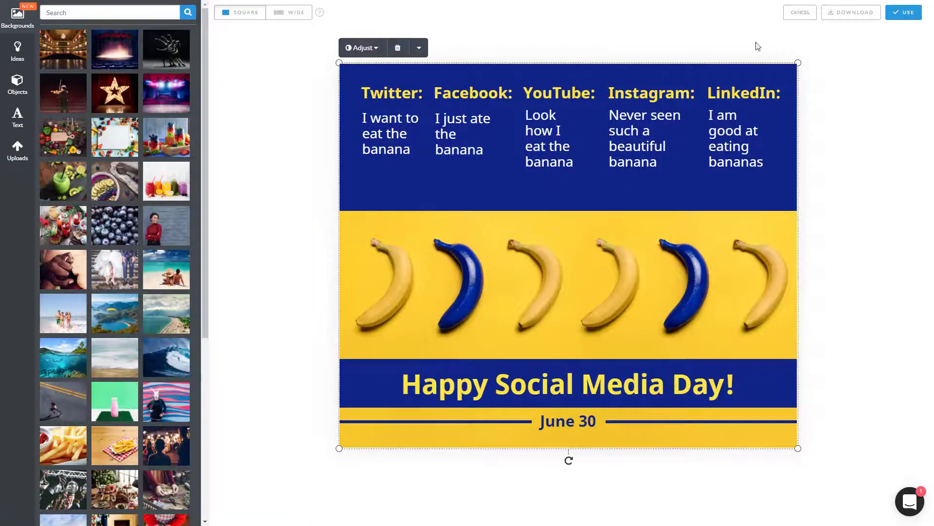
left_click(803, 13)
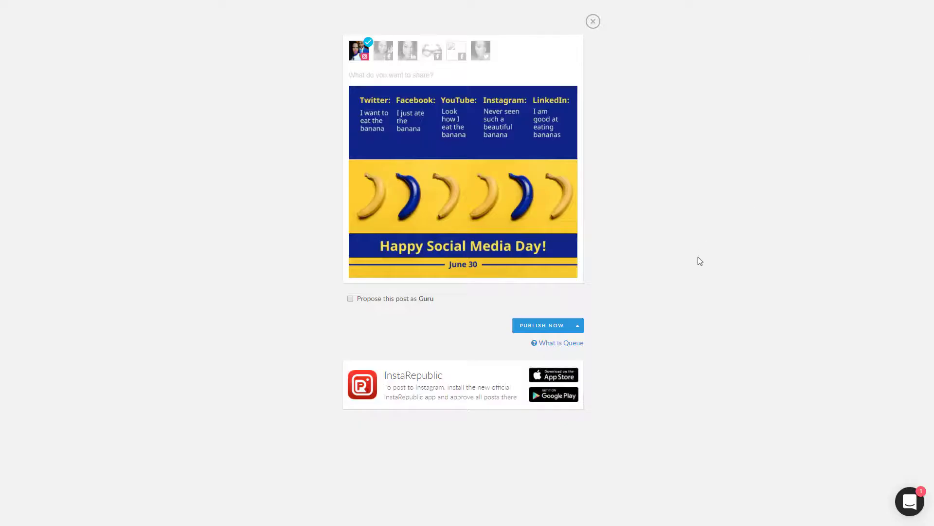
left_click(594, 22)
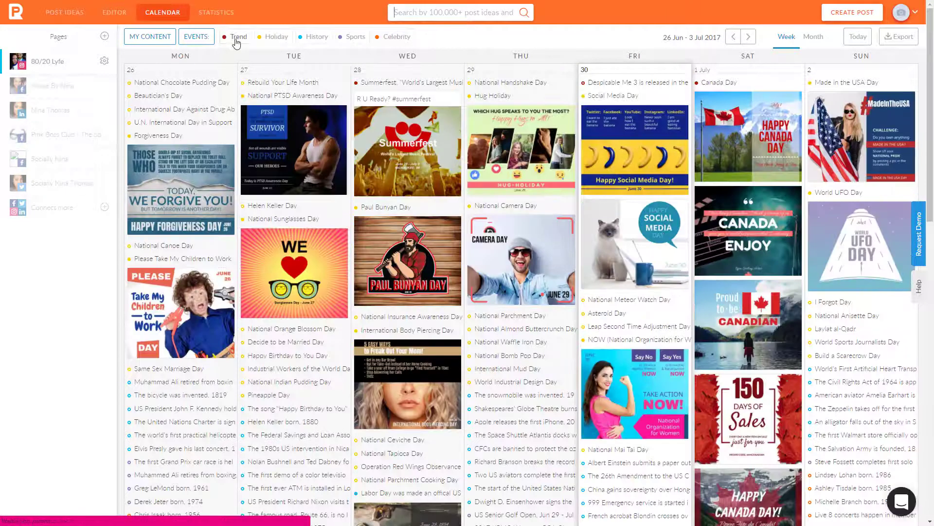
- Toggle the Trend, Holiday, History, Sports and Celebrity calendar filters off and back on
left_click(238, 37)
left_click(273, 36)
left_click(314, 37)
left_click(345, 39)
left_click(377, 42)
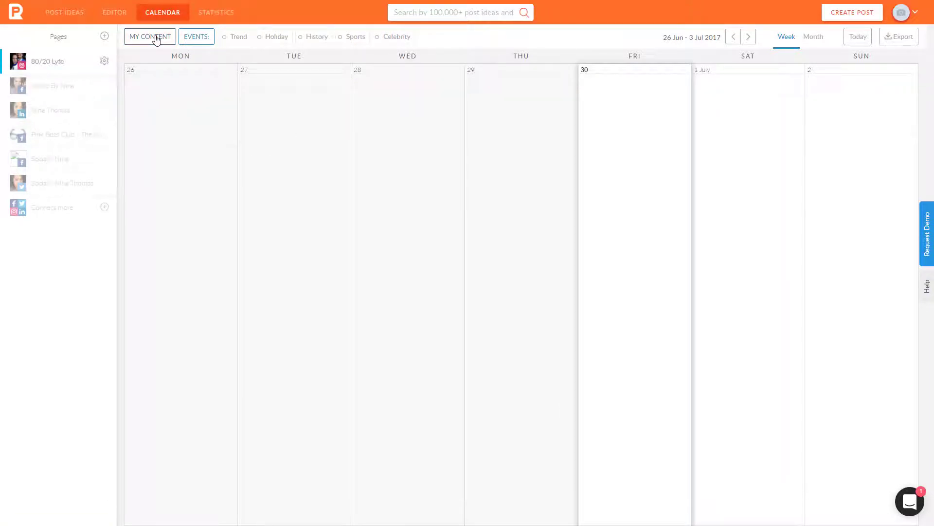
left_click(238, 37)
left_click(270, 37)
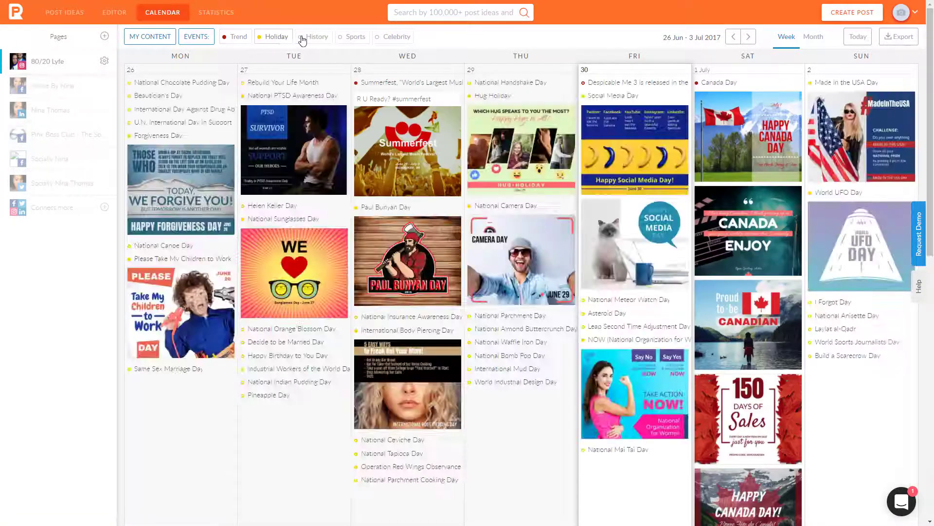
left_click(303, 39)
left_click(341, 38)
left_click(381, 37)
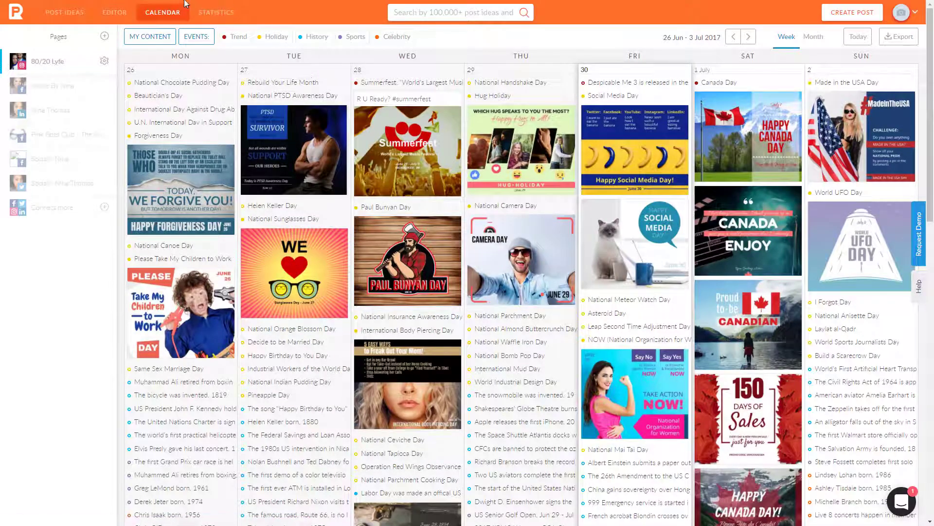
scroll(588, 304, "down", 8)
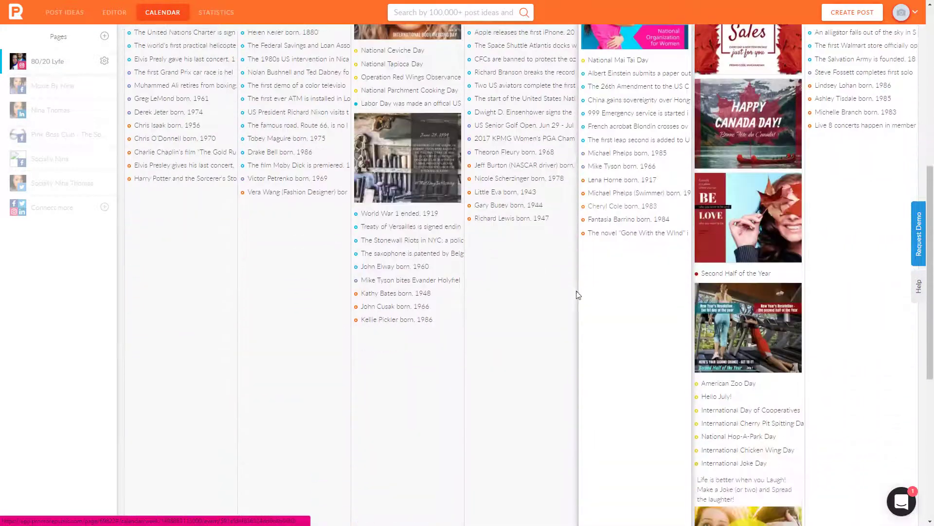
scroll(440, 230, "up", 10)
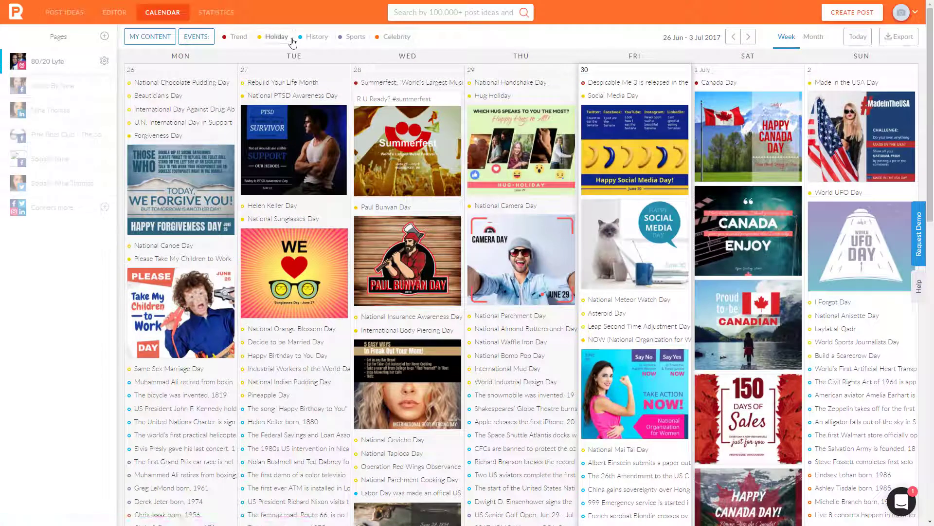
left_click(44, 14)
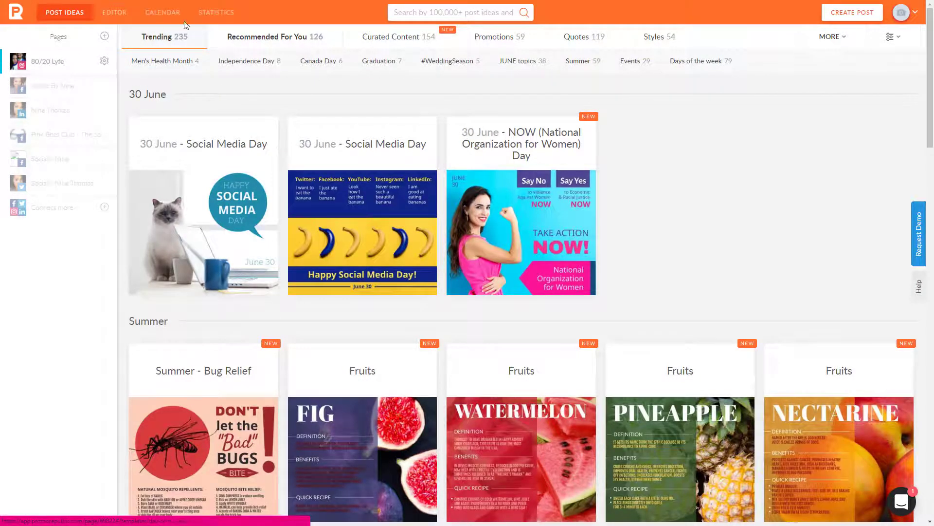
left_click(254, 37)
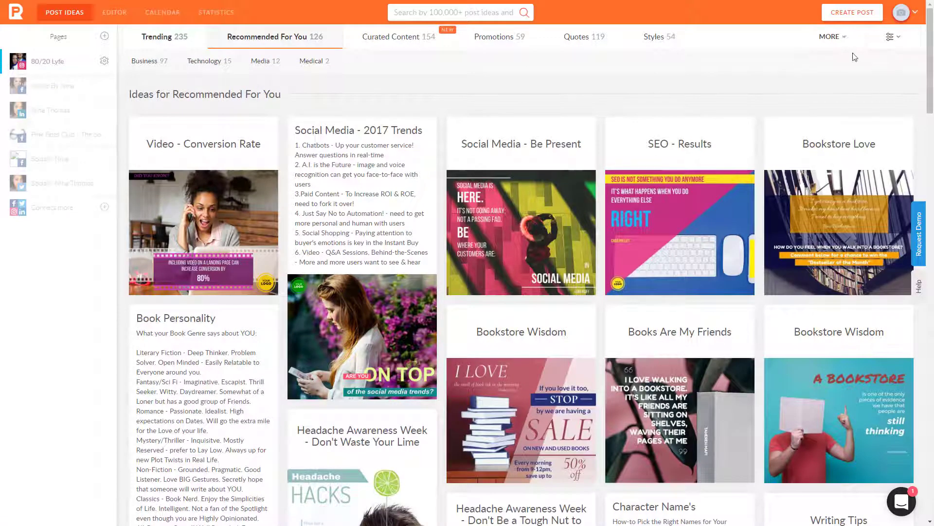
left_click(894, 39)
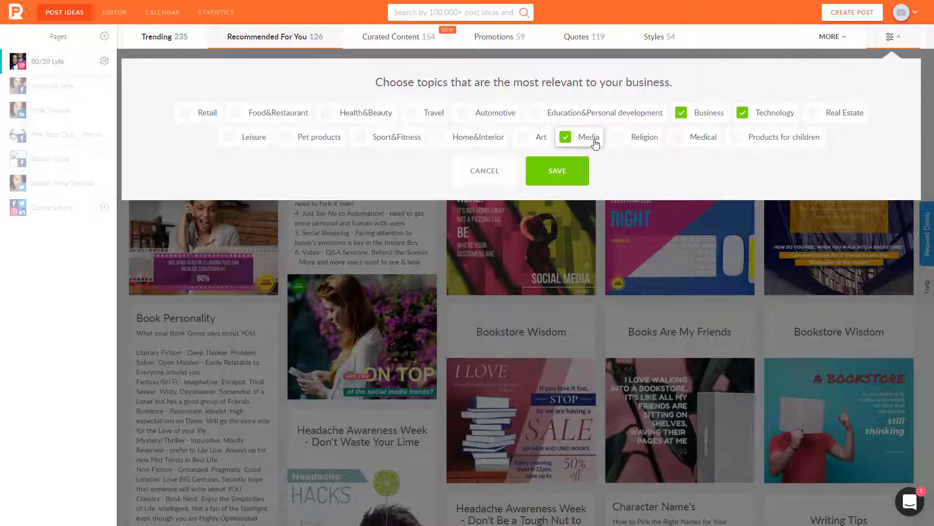
left_click(492, 174)
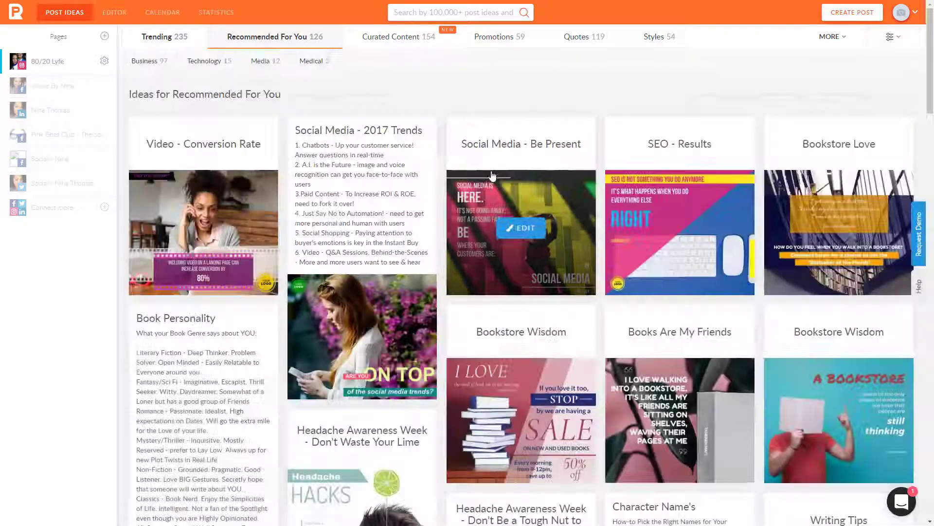
scroll(375, 191, "down", 5)
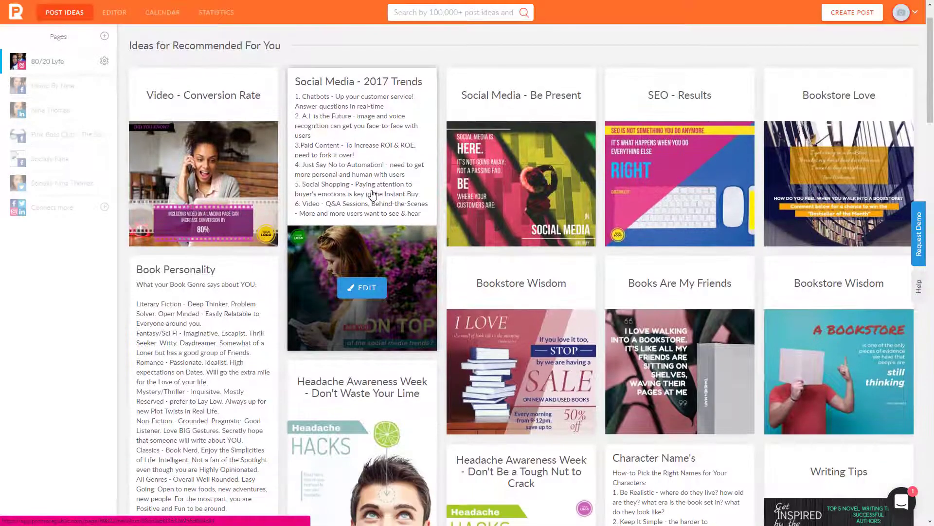
scroll(377, 249, "down", 5)
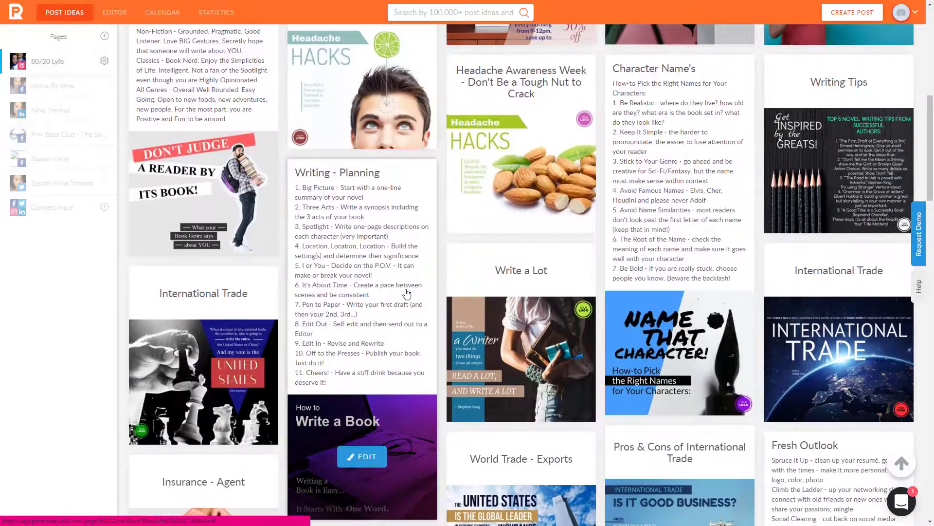
scroll(447, 266, "up", 7)
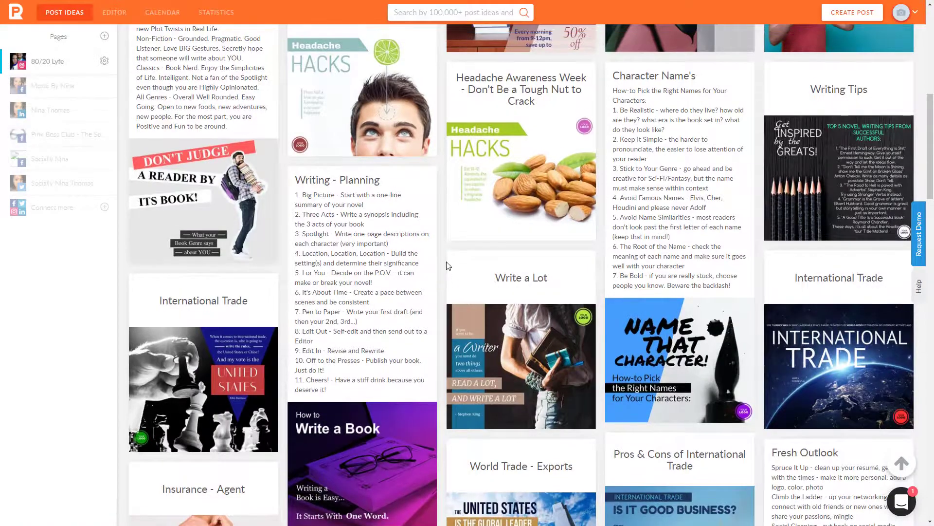
scroll(387, 132, "up", 3)
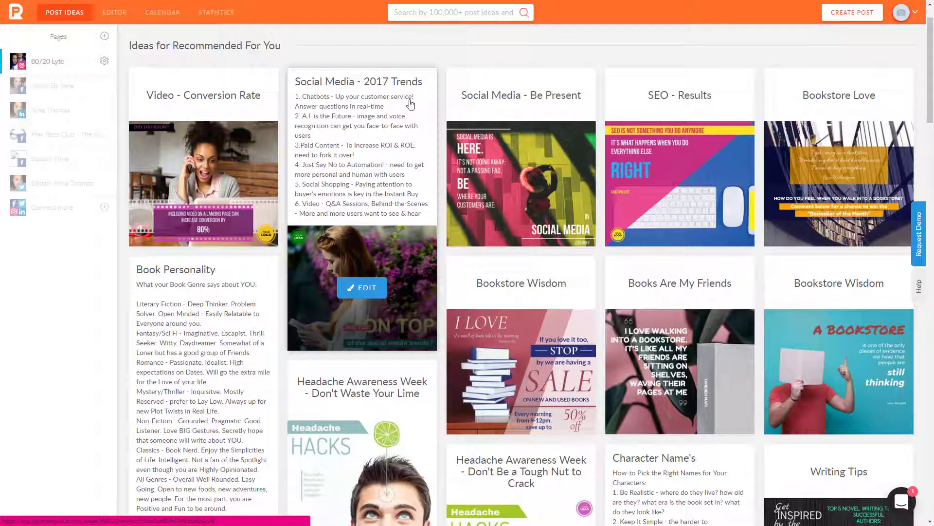
- Open the Social Media - 2017 Trends idea, try purple on the ON TOP text, then cancel the edits
left_click(368, 294)
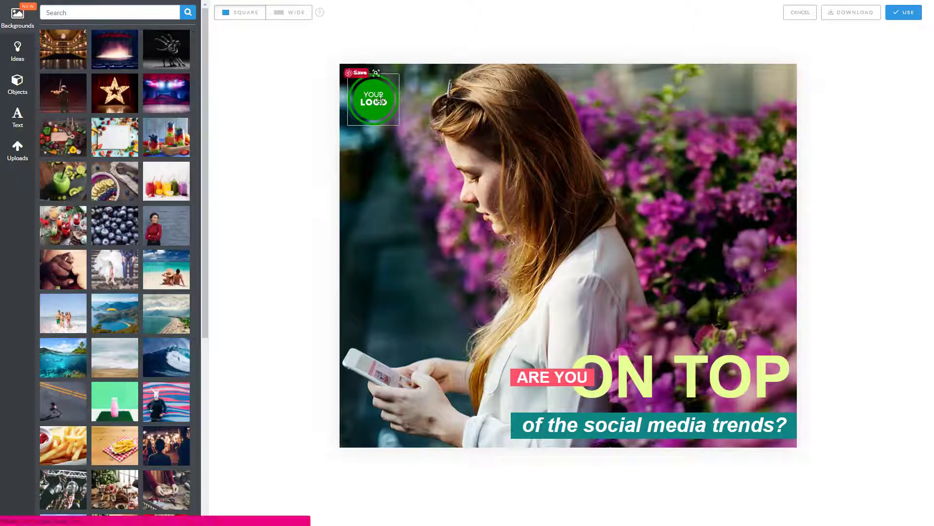
left_click(381, 102)
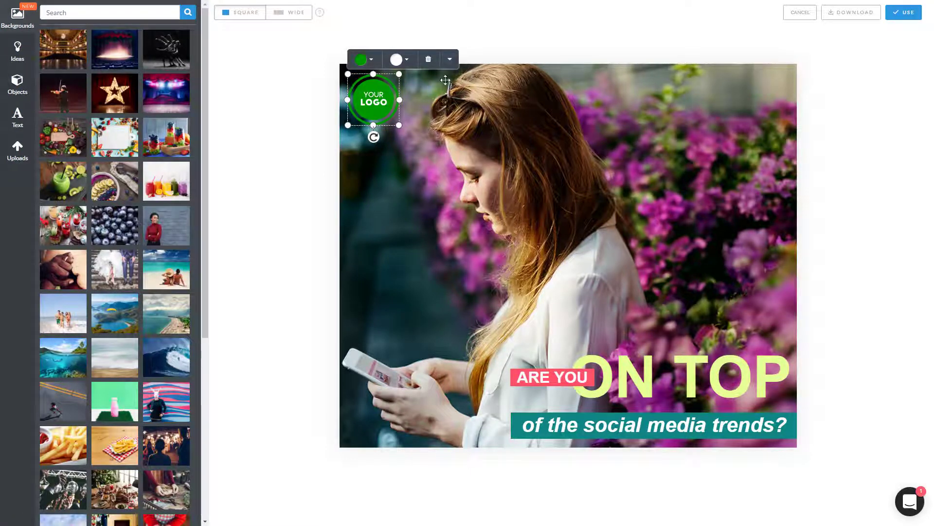
left_click(516, 174)
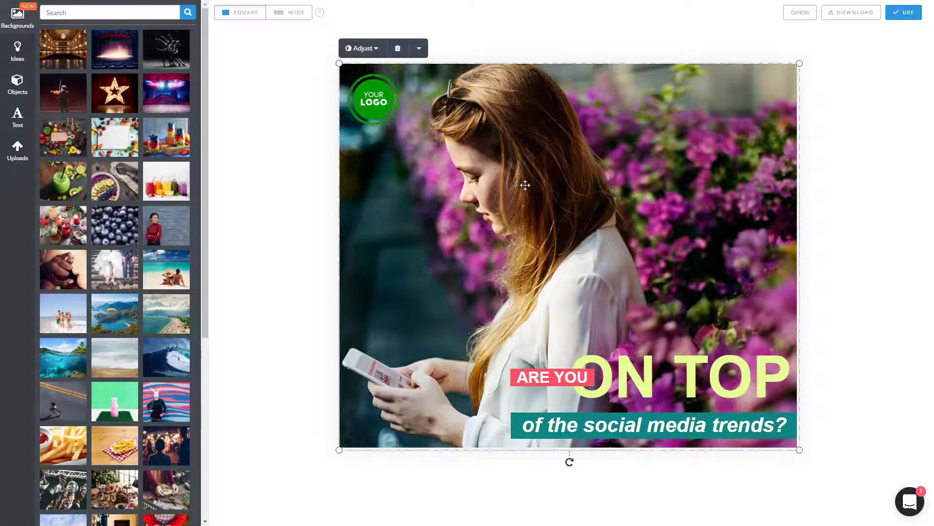
left_click(646, 359)
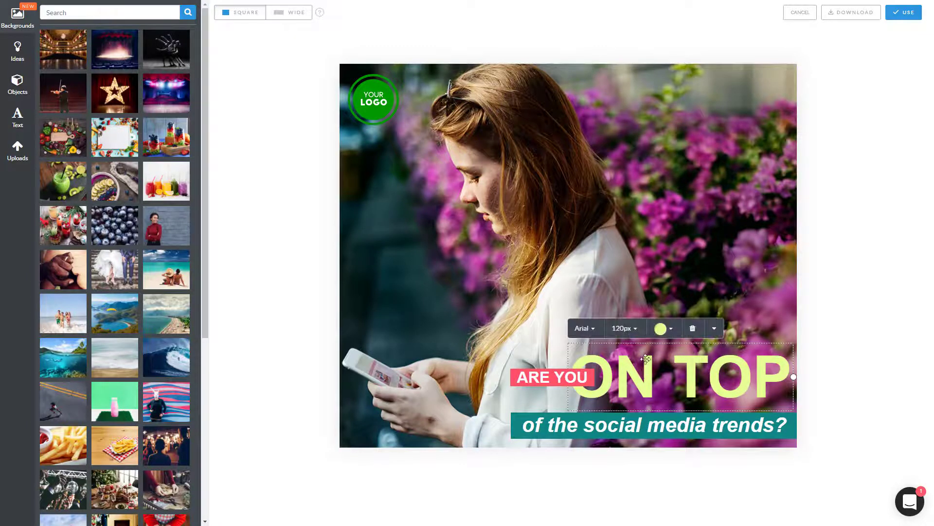
left_click(661, 328)
left_click(740, 364)
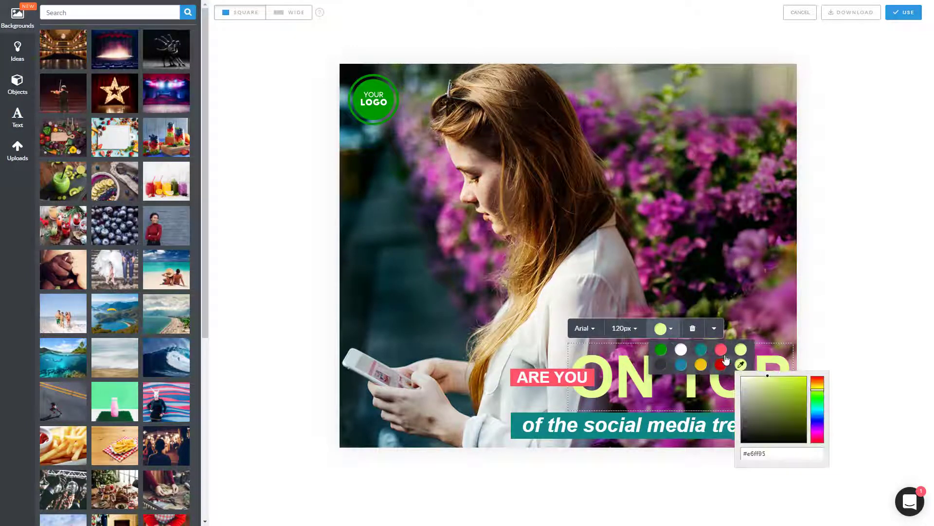
left_click_drag(817, 409, 817, 425)
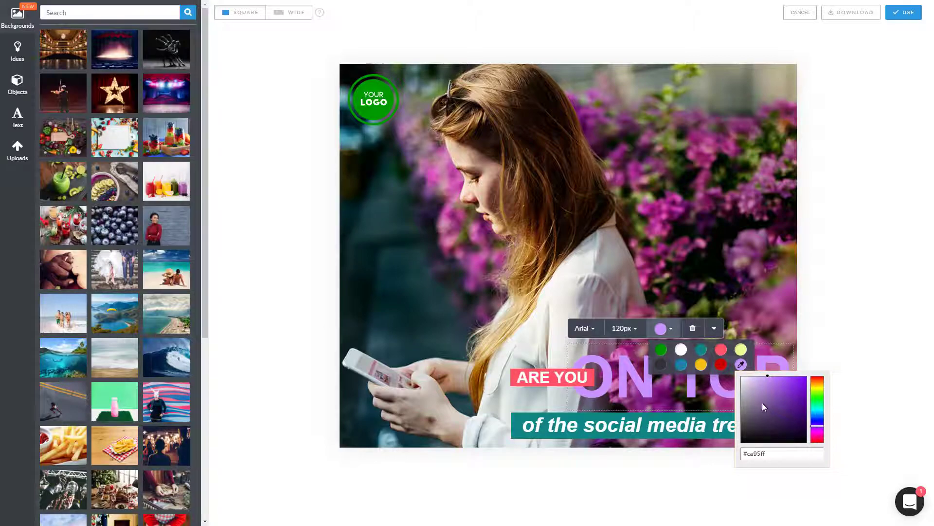
left_click(824, 309)
left_click(790, 12)
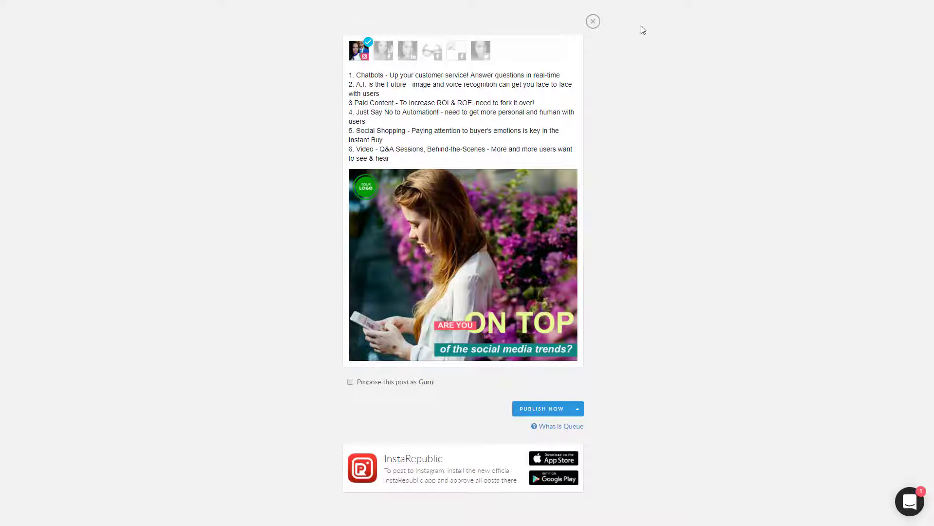
- Close the preview and filter Curated Content ideas to the Business subcategory
left_click(593, 21)
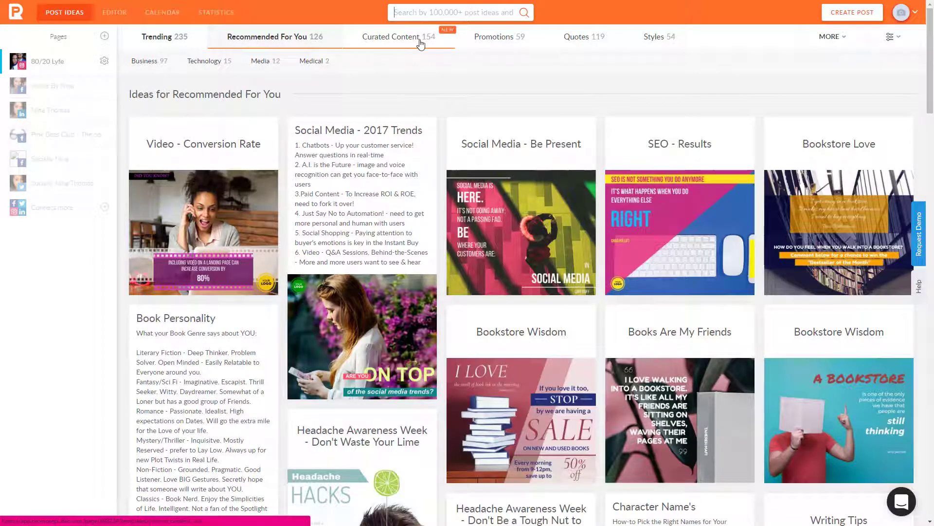
left_click(421, 44)
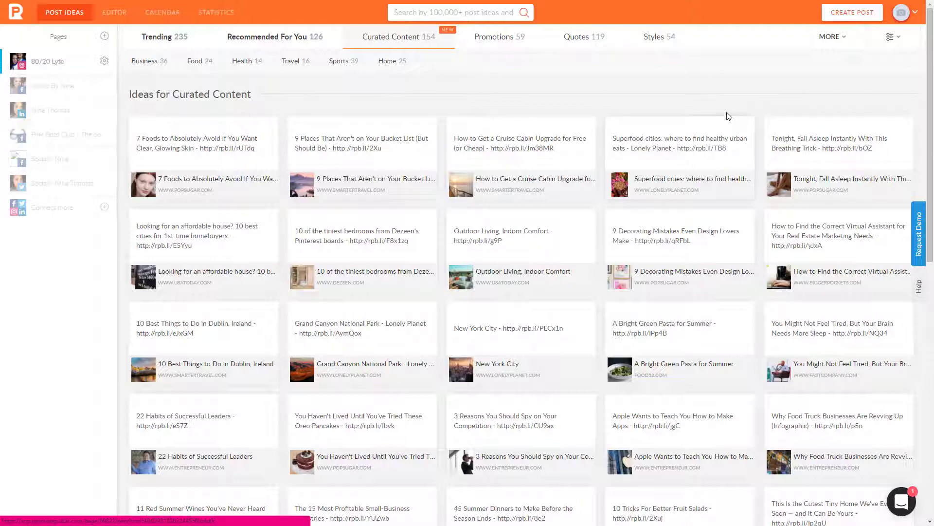
left_click(890, 42)
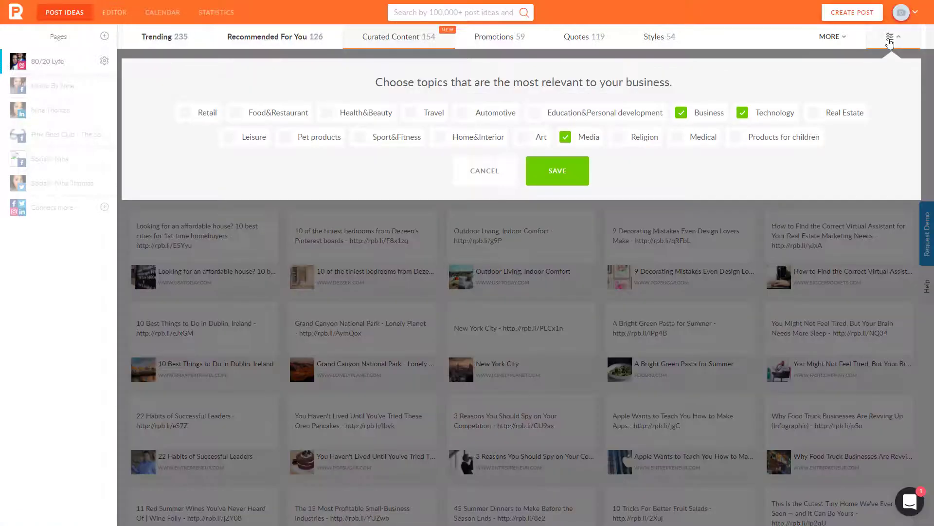
left_click(484, 171)
scroll(482, 155, "down", 10)
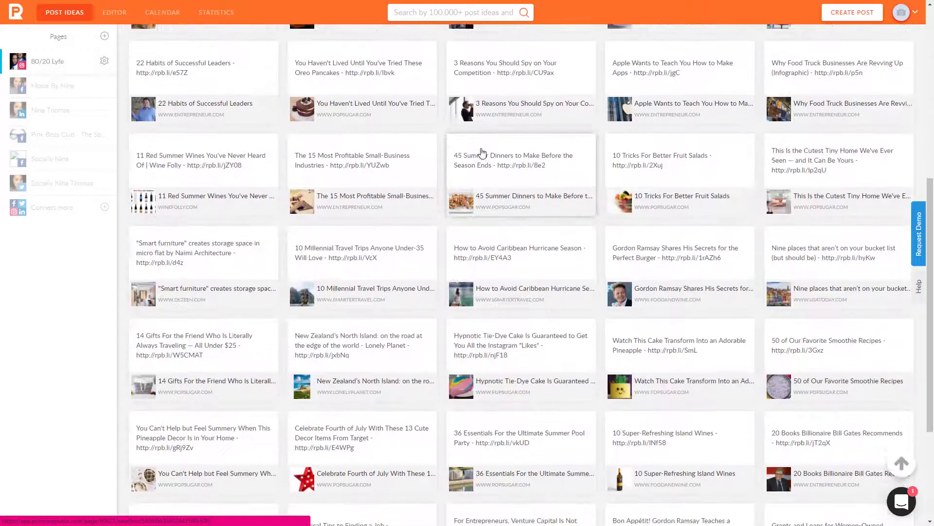
scroll(485, 151, "up", 10)
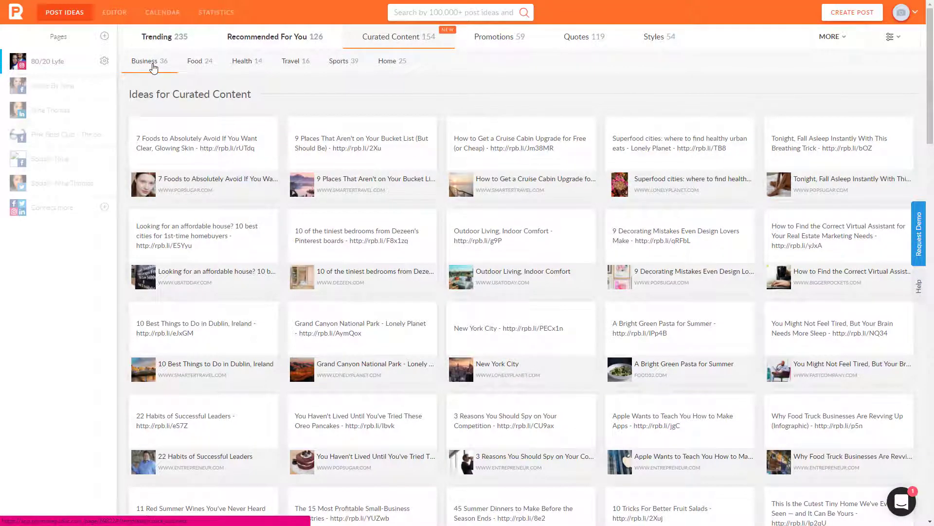
left_click(153, 68)
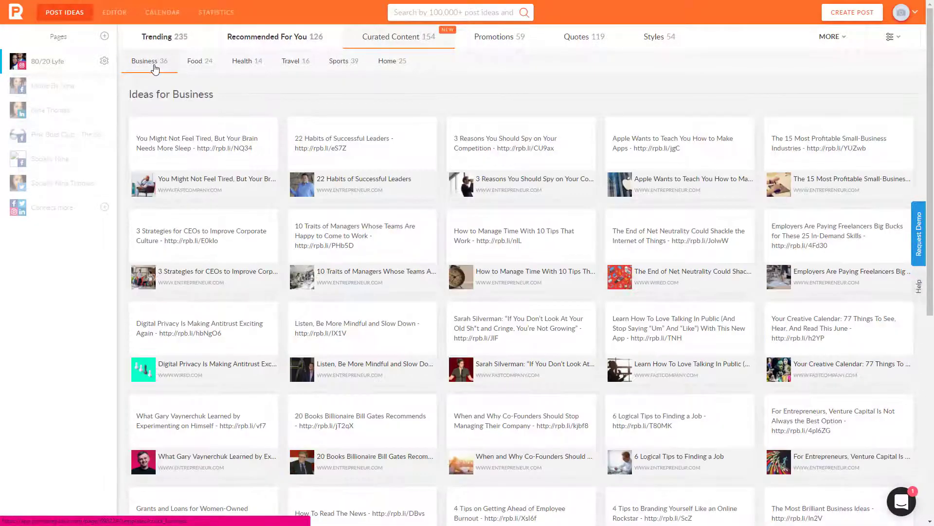
- Browse the 59 Promotions ideas, such as Blowout Sale, Free Shipping and Happy Hour
left_click(494, 46)
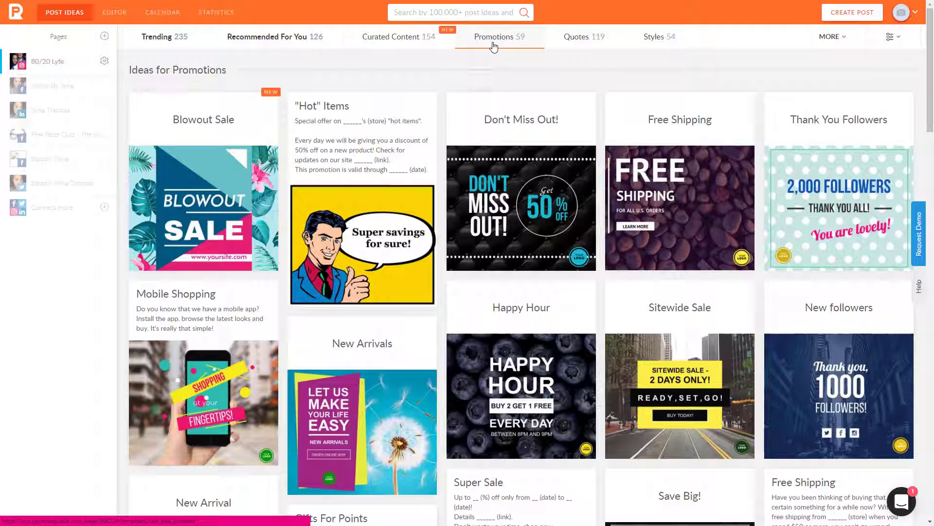
scroll(580, 151, "down", 10)
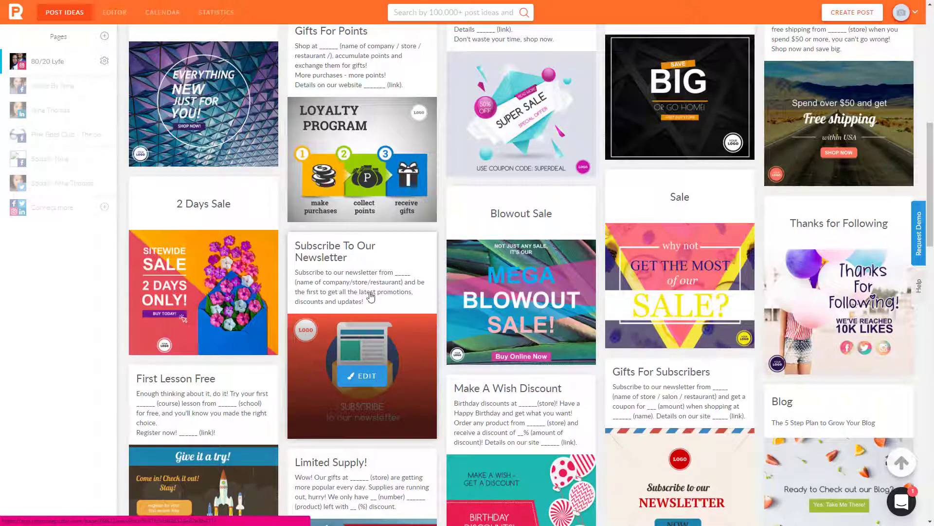
scroll(633, 253, "down", 3)
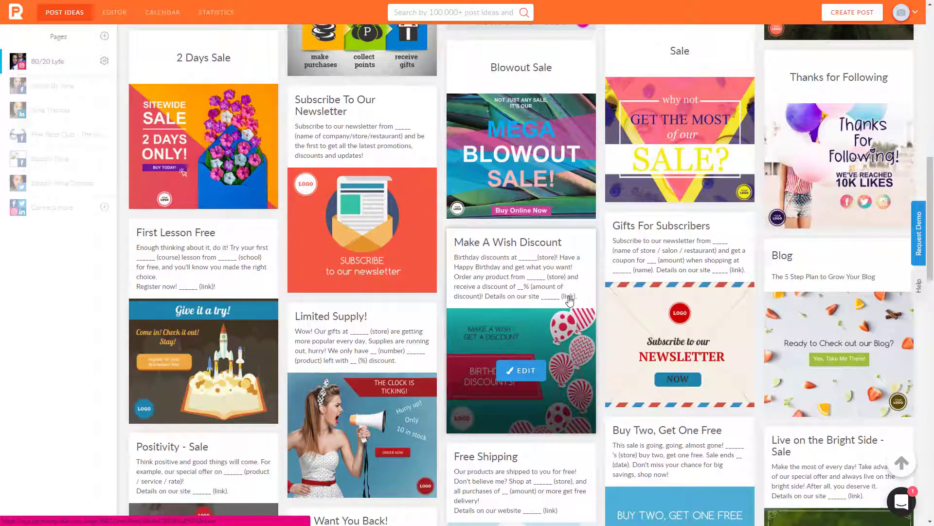
scroll(570, 301, "up", 10)
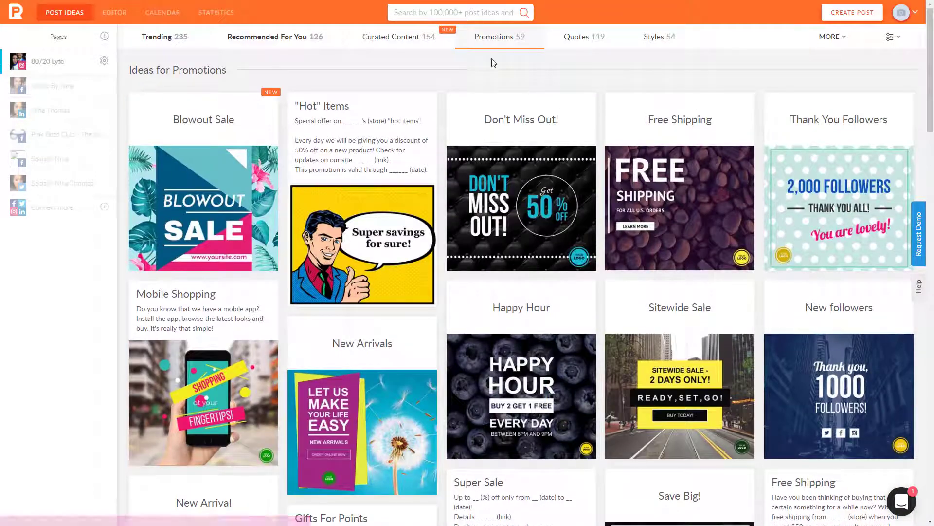
left_click(586, 42)
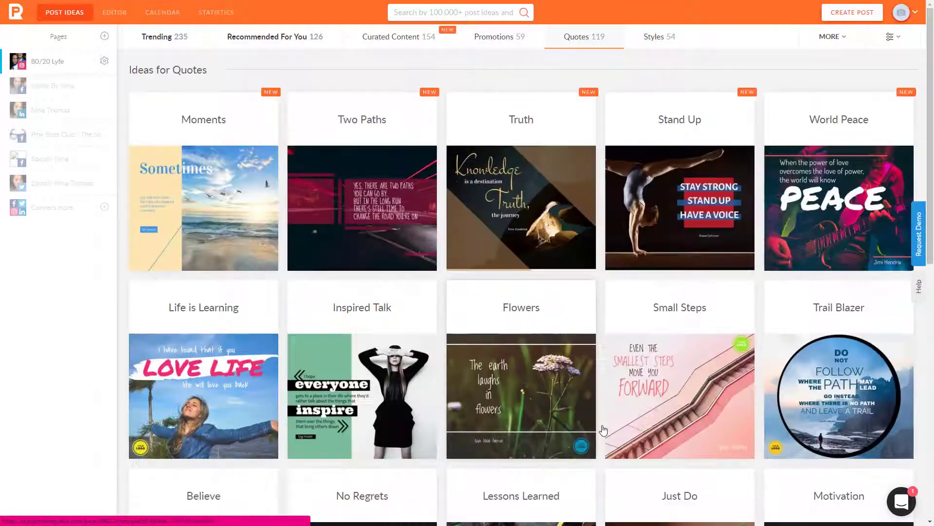
mouse_move(633, 350)
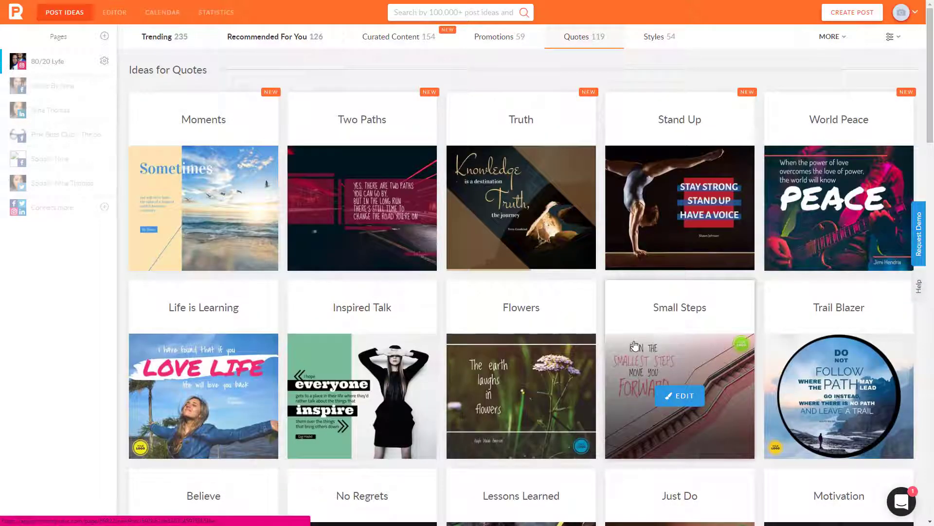
scroll(611, 336, "down", 2)
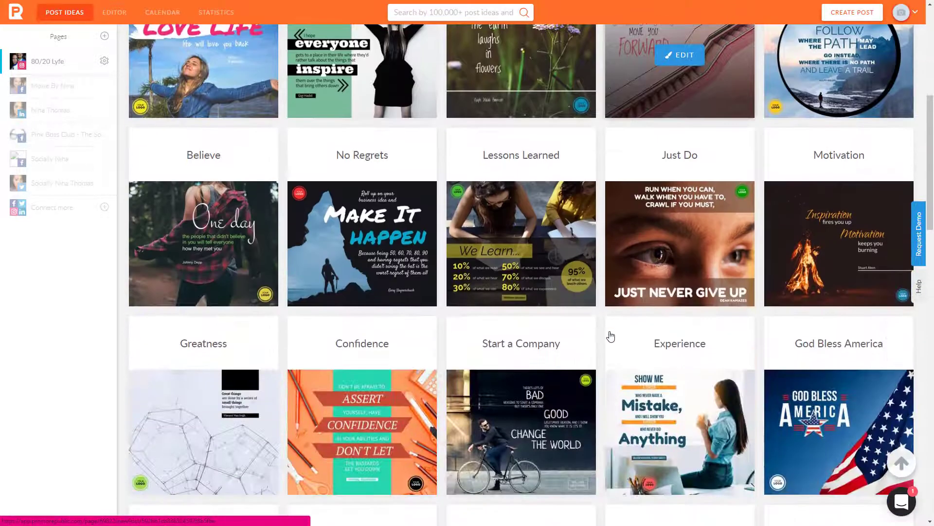
scroll(611, 336, "up", 6)
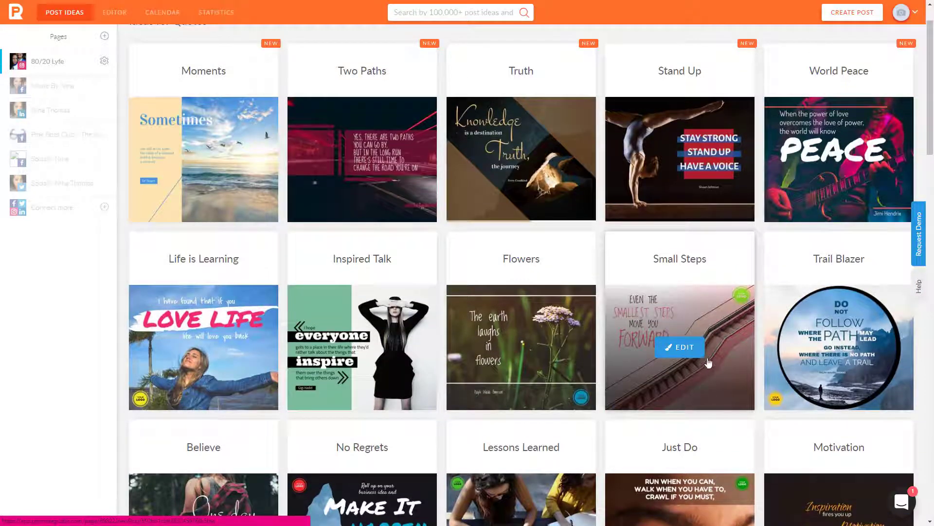
scroll(672, 331, "up", 1)
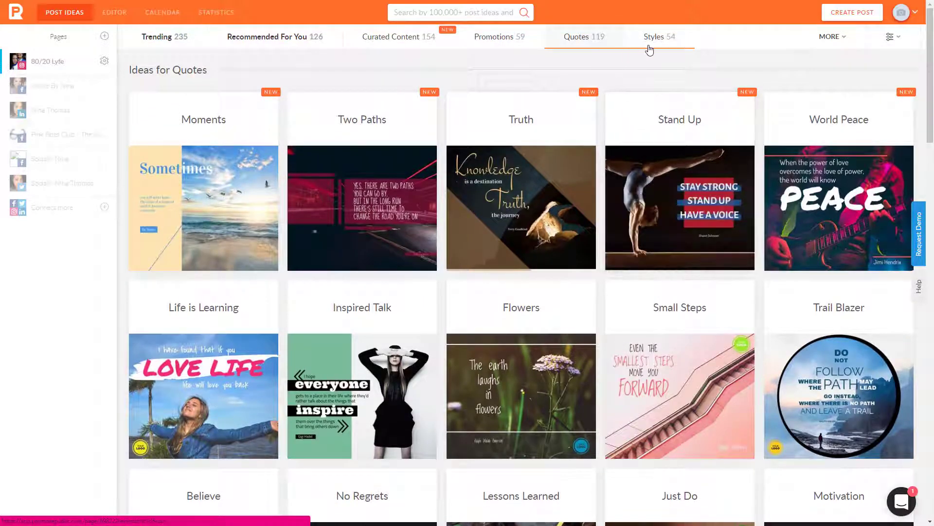
- Browse the 54 Styles ideas, including Home Sweet Home, and check the MORE categories list
left_click(650, 46)
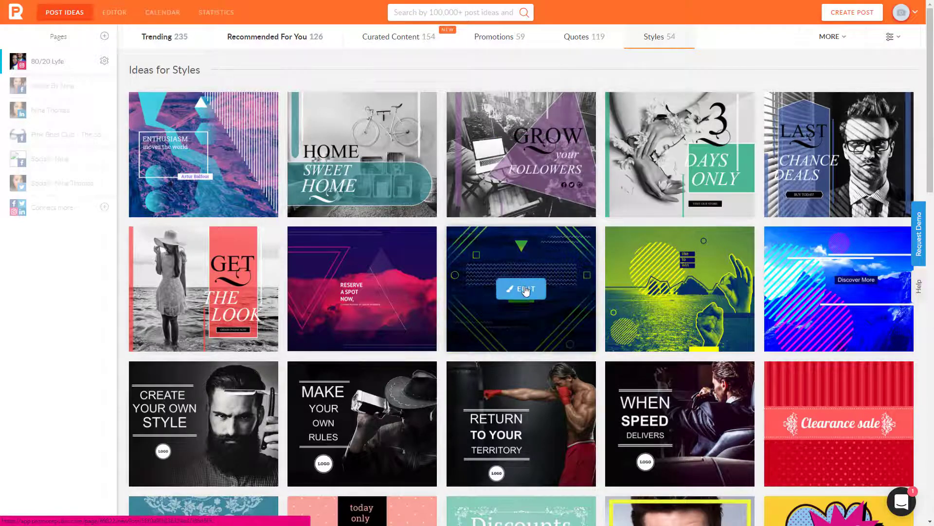
scroll(699, 221, "down", 5)
scroll(699, 226, "down", 3)
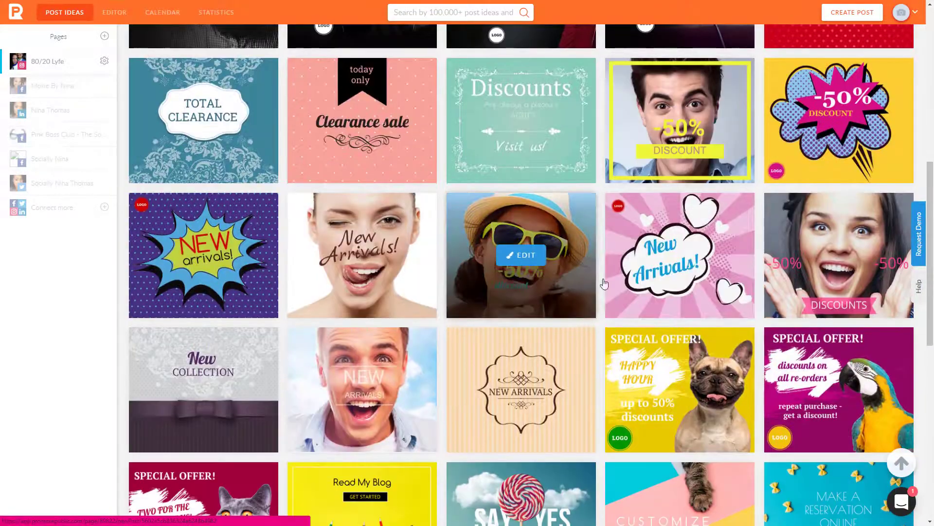
scroll(734, 273, "down", 8)
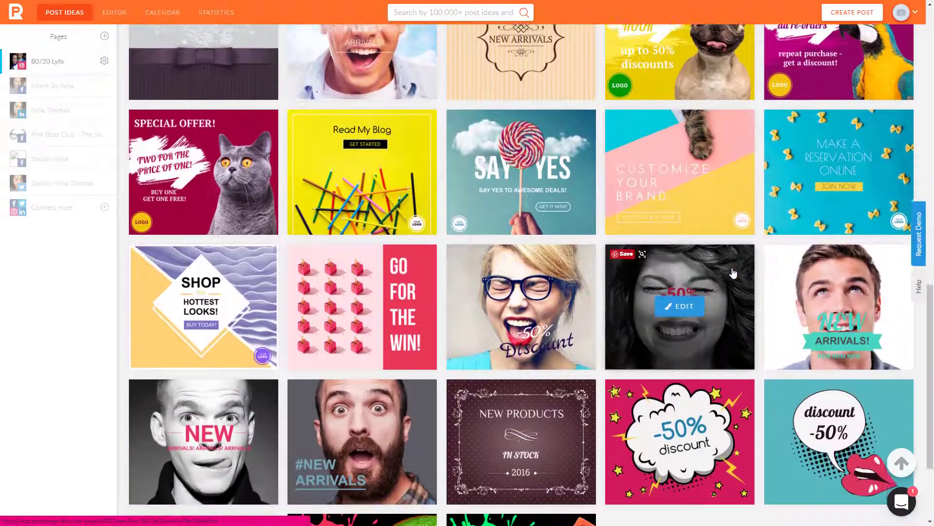
scroll(733, 273, "down", 2)
scroll(733, 273, "up", 15)
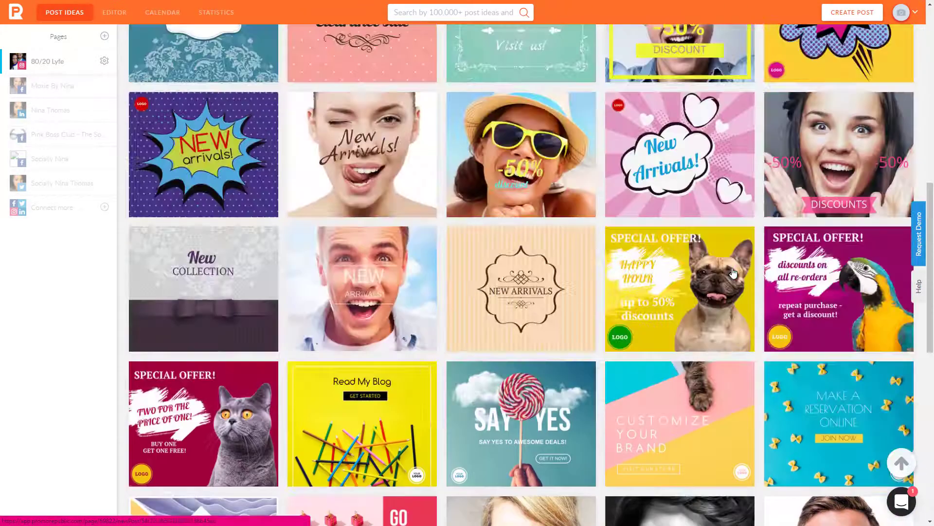
scroll(733, 273, "up", 4)
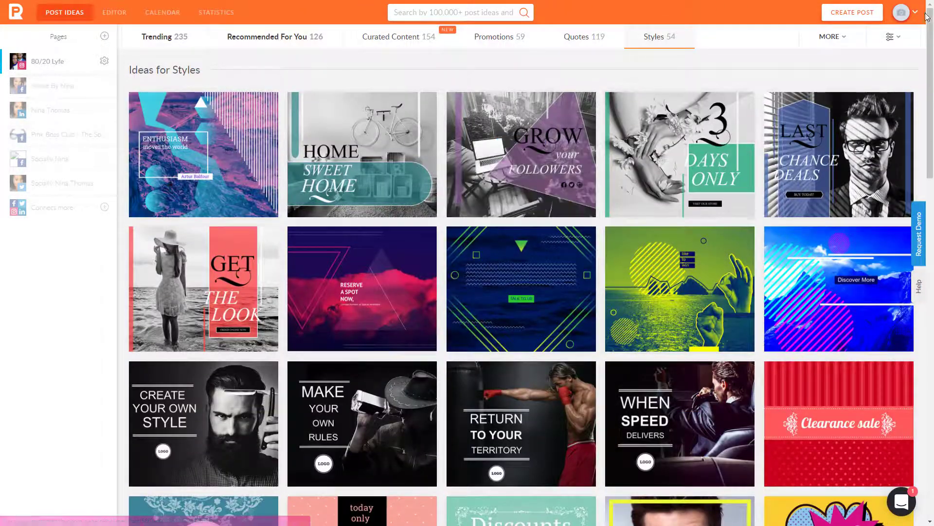
left_click(844, 40)
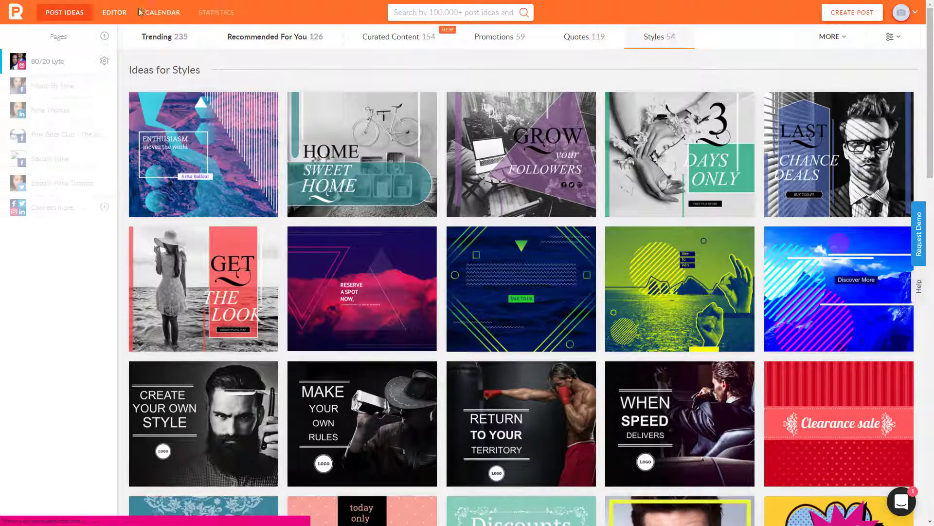
left_click(114, 10)
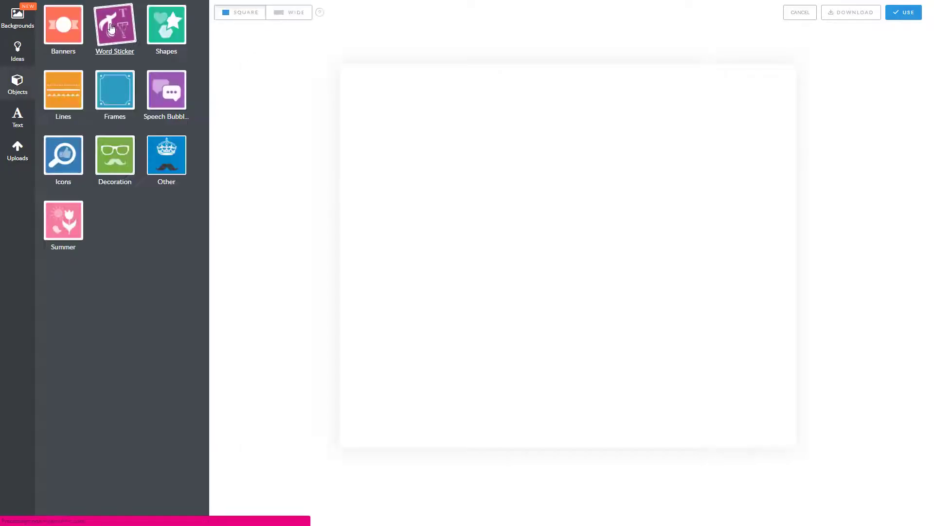
left_click(800, 12)
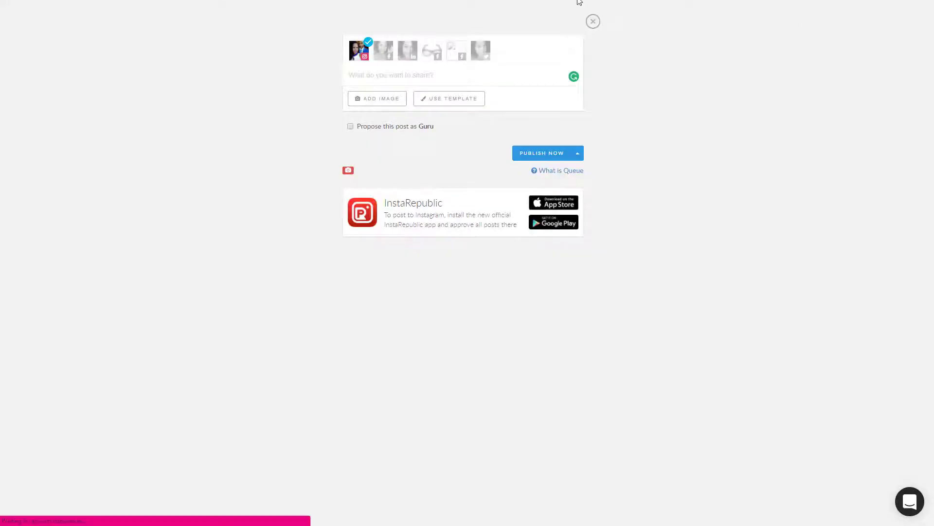
left_click(592, 22)
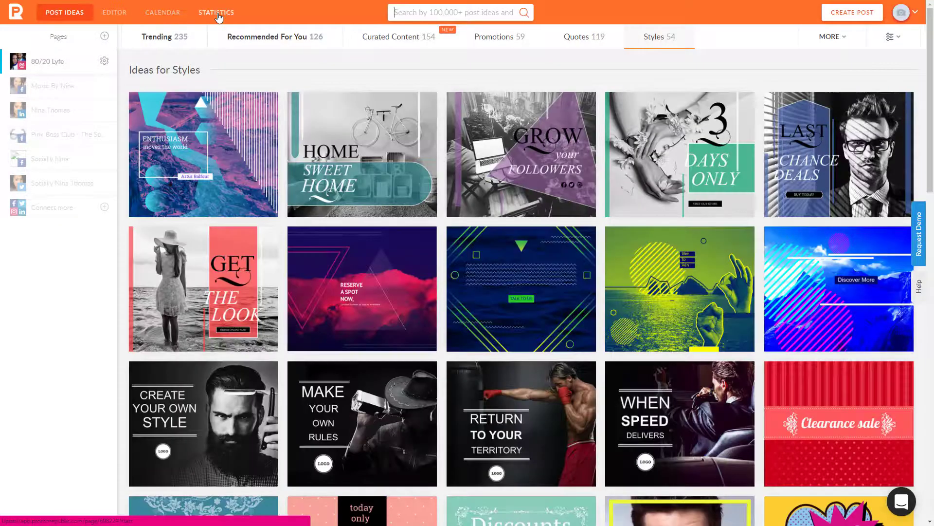
- View the Caesar salad post on Instagram and dismiss the sign-up banner
left_click(214, 13)
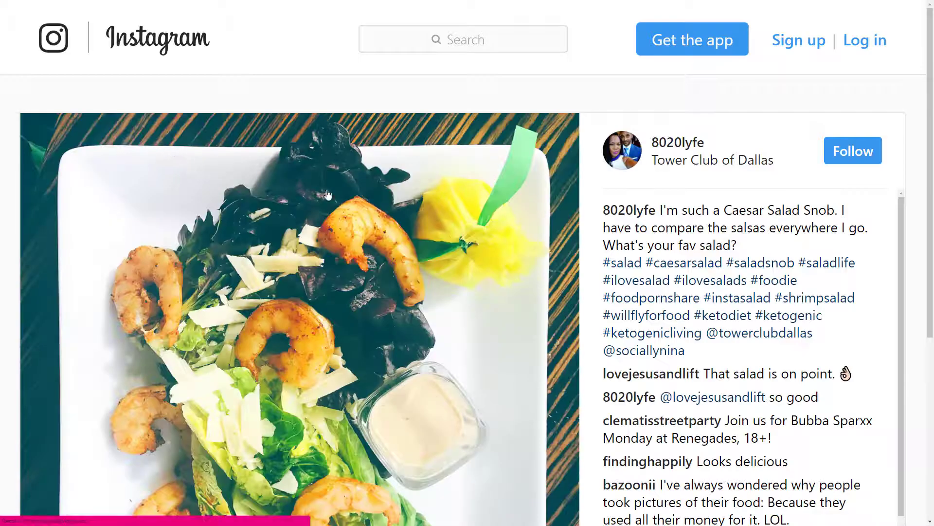
scroll(440, 205, "down", 5)
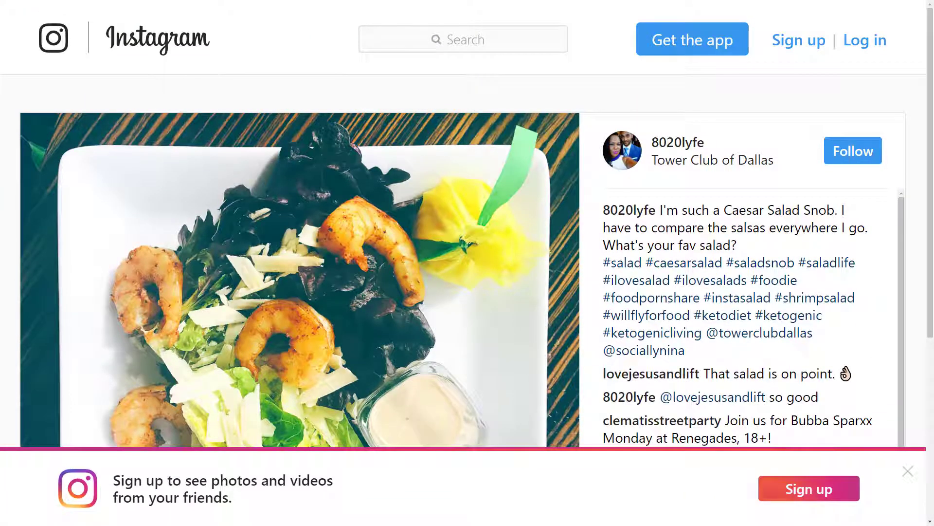
left_click(908, 470)
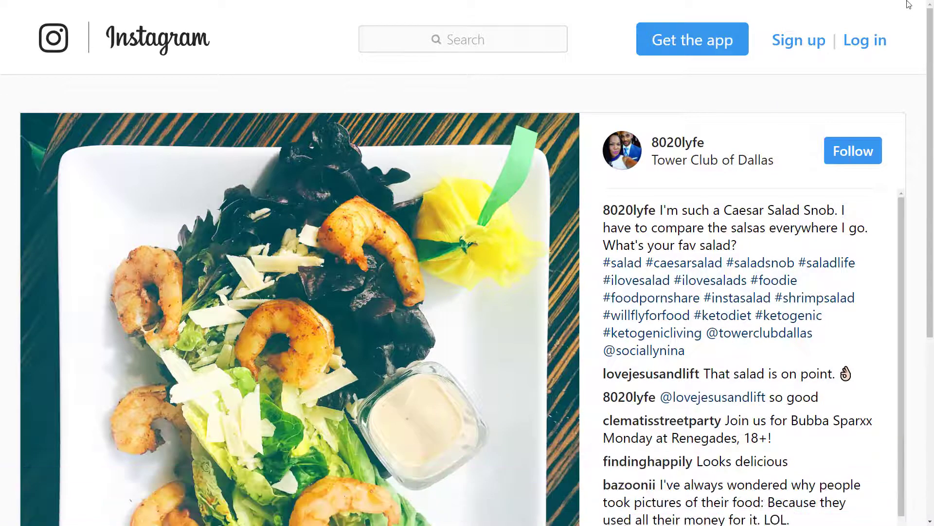
- Leave full screen and return to PromoRepublic's statistics of the page's 34 posts
right_click(807, 19)
left_click(816, 25)
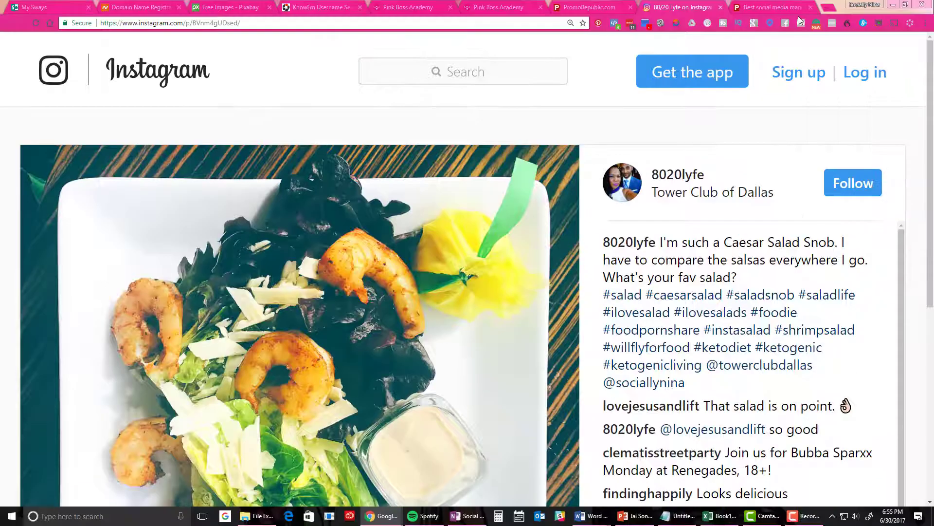
left_click(606, 6)
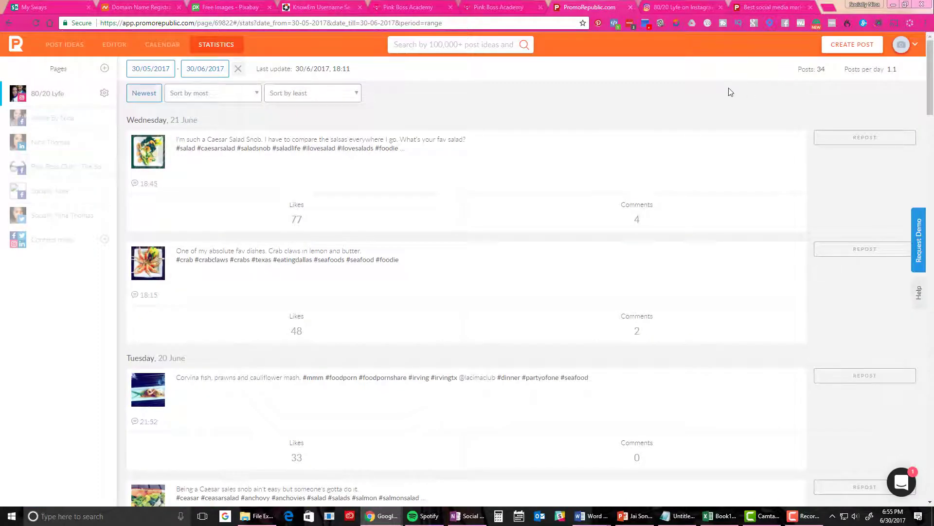
- Sort the posts by Most likes in full screen, bringing the 130-like 13 June post first
key("F11")
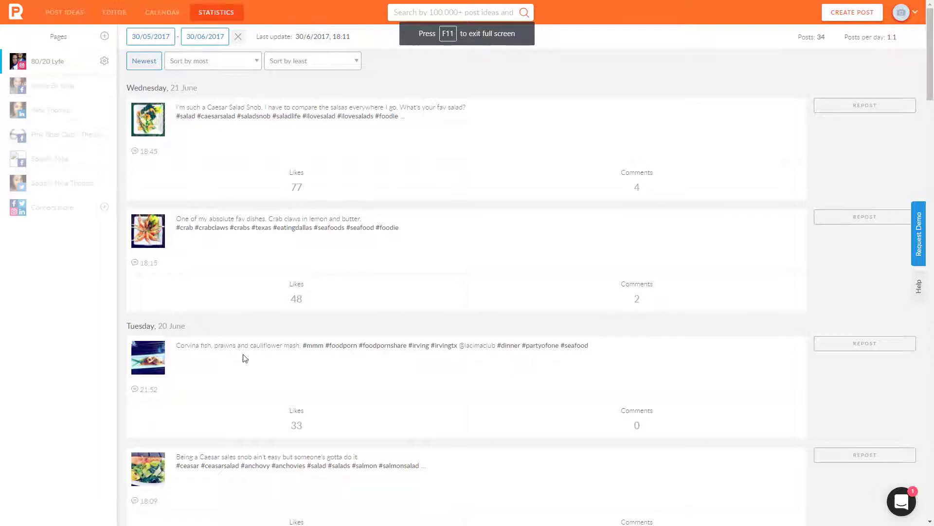
left_click(230, 65)
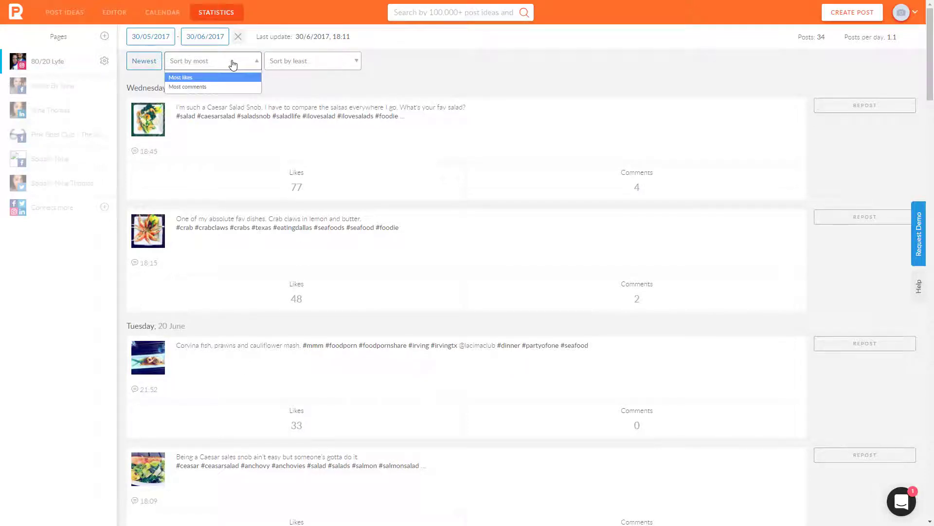
left_click(221, 78)
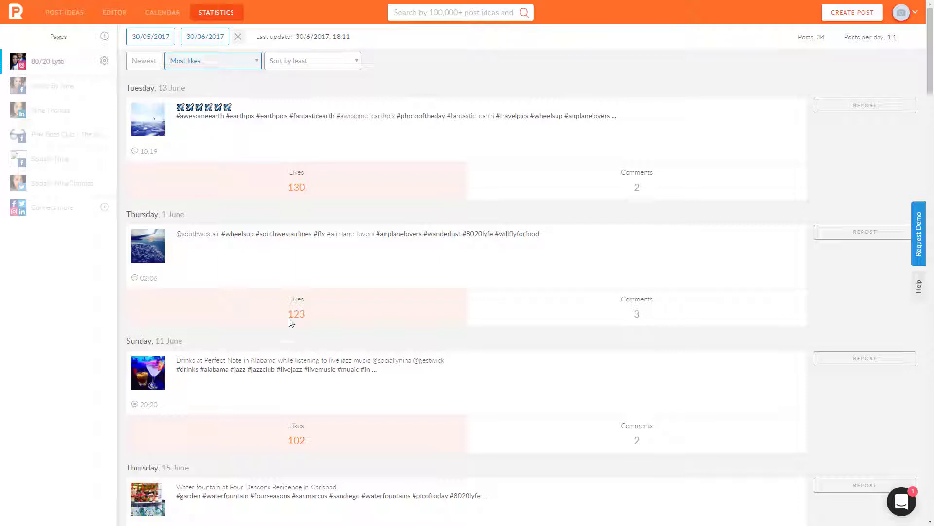
left_click_drag(333, 317, 139, 251)
left_click_drag(305, 146, 253, 131)
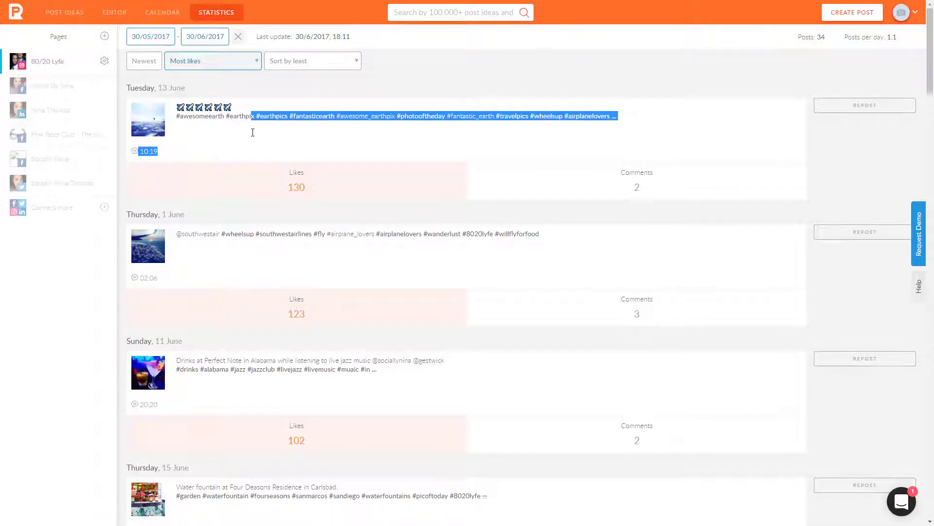
- Repost the 130-like airplane post to Twitter instead of Instagram and select its trailing hashtags
left_click(850, 107)
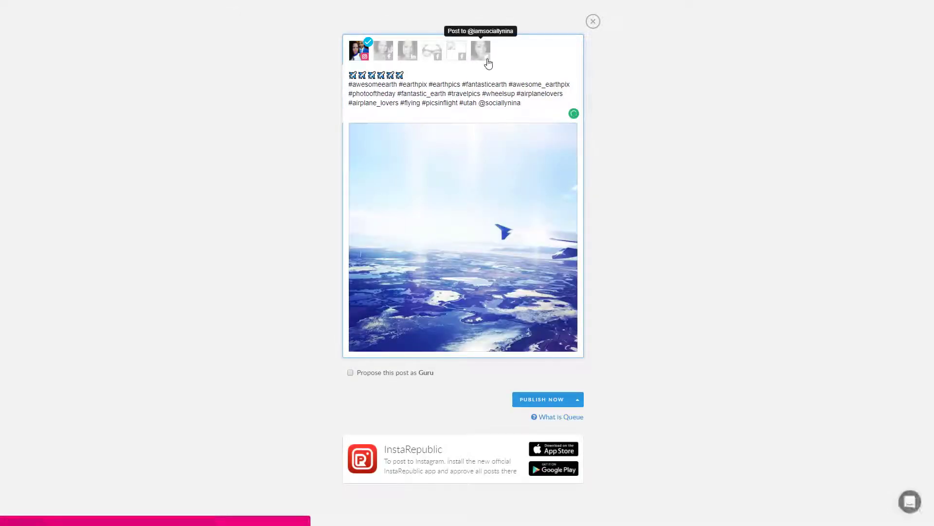
left_click(487, 60)
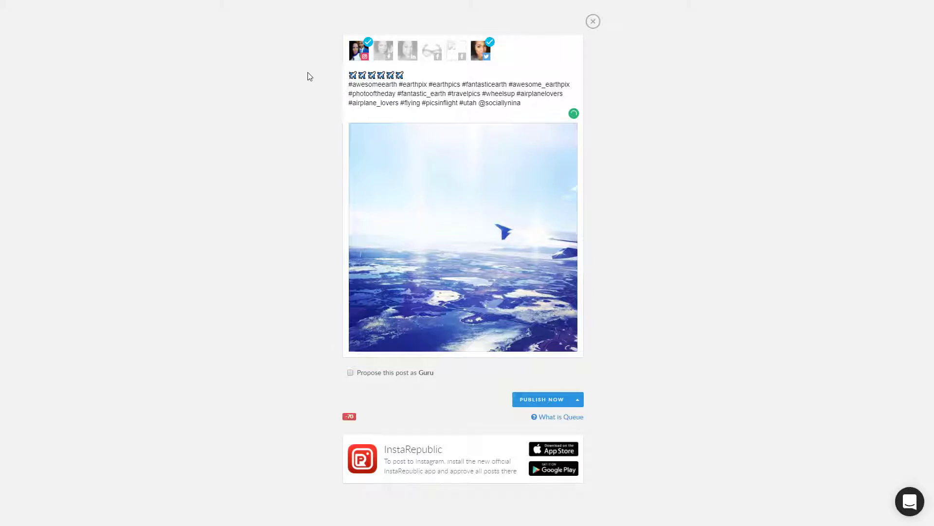
left_click(361, 59)
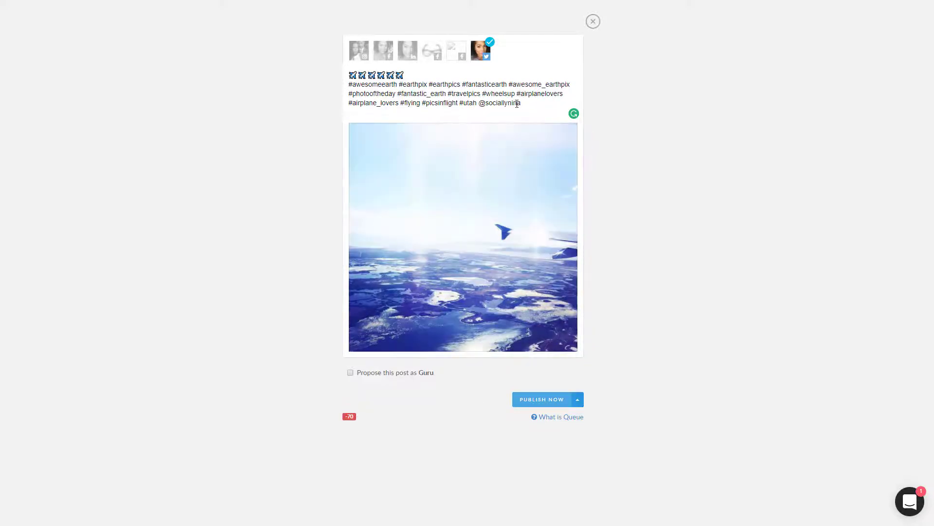
left_click_drag(520, 102, 483, 95)
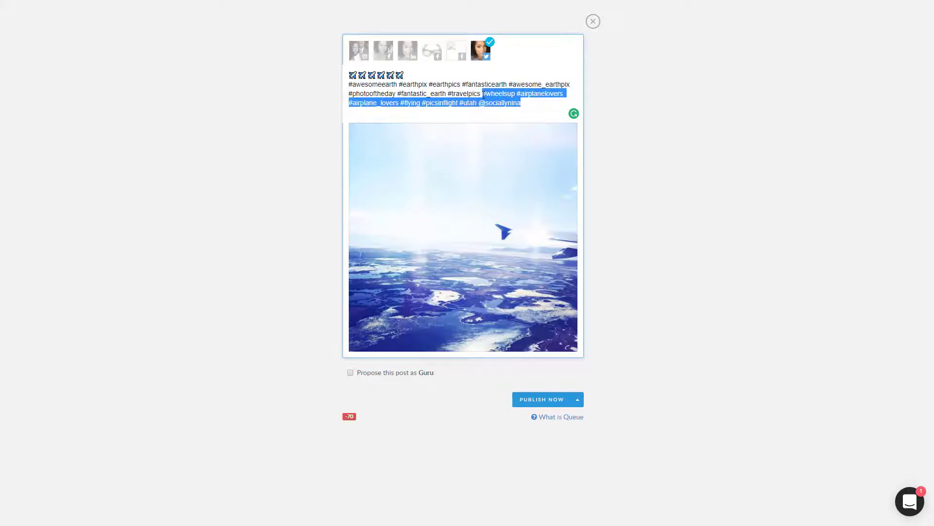